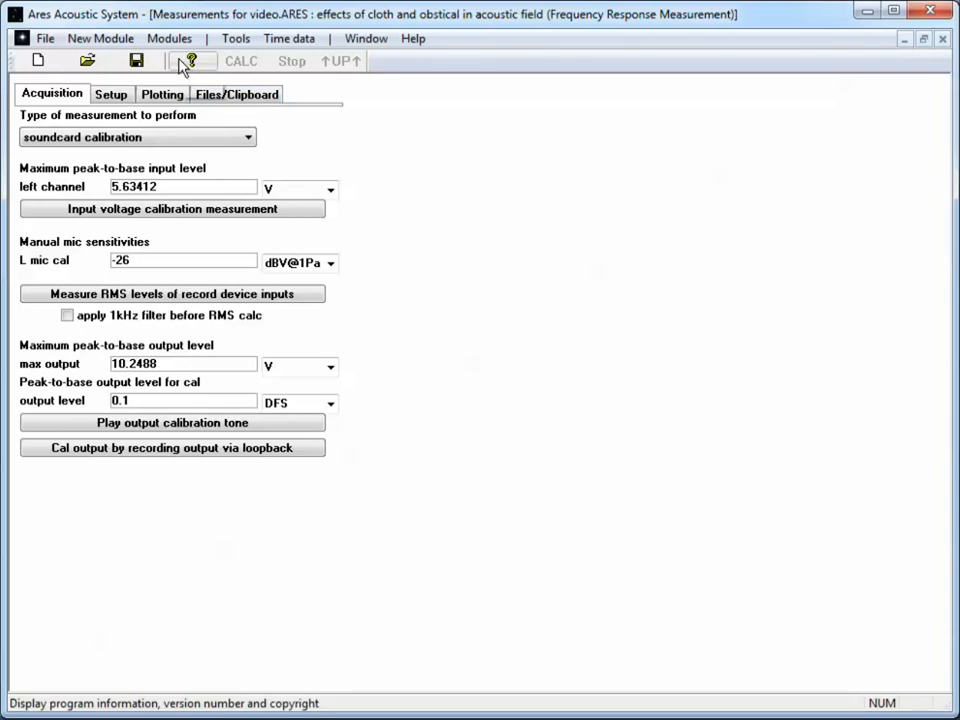
# Step: Show the plotting view of the "effects of cloth and obstical in acoustic field" module
pyautogui.click(170, 40)
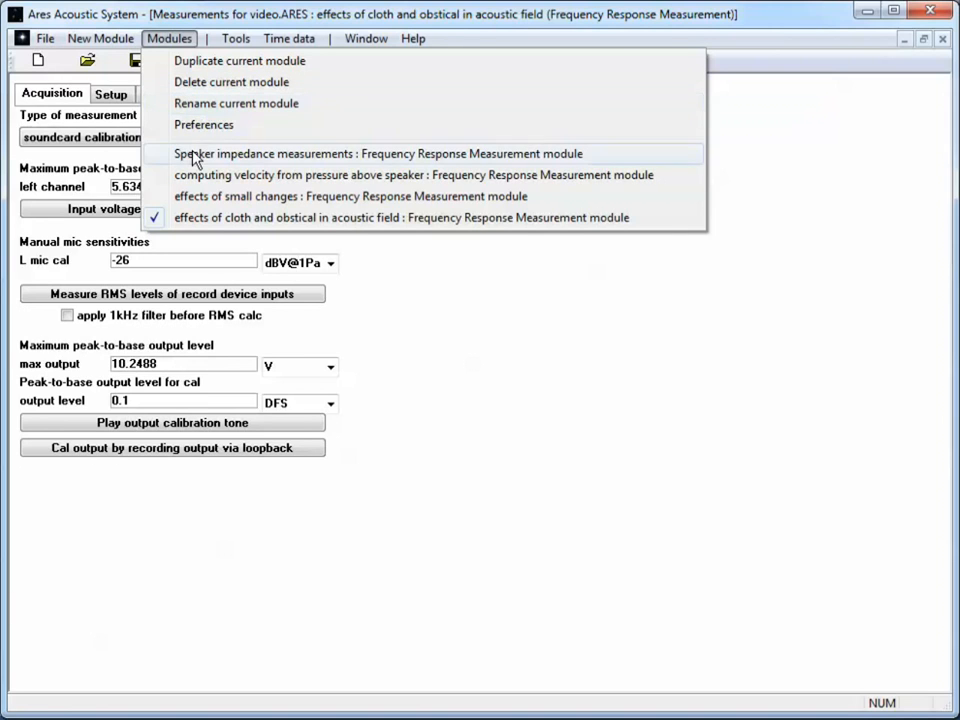
pyautogui.click(205, 225)
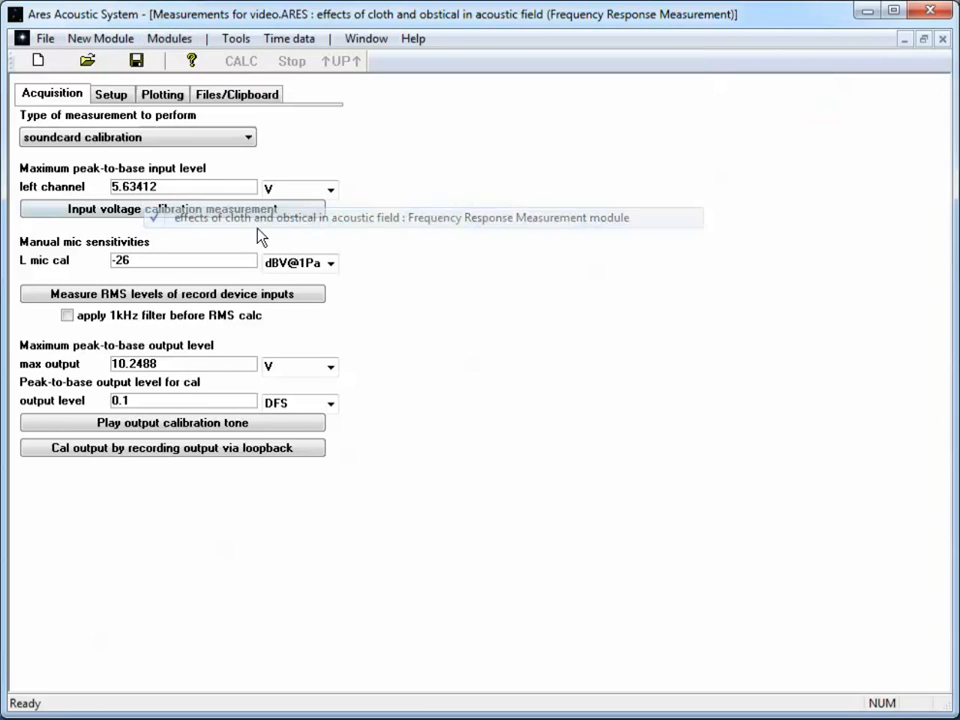
pyautogui.click(164, 97)
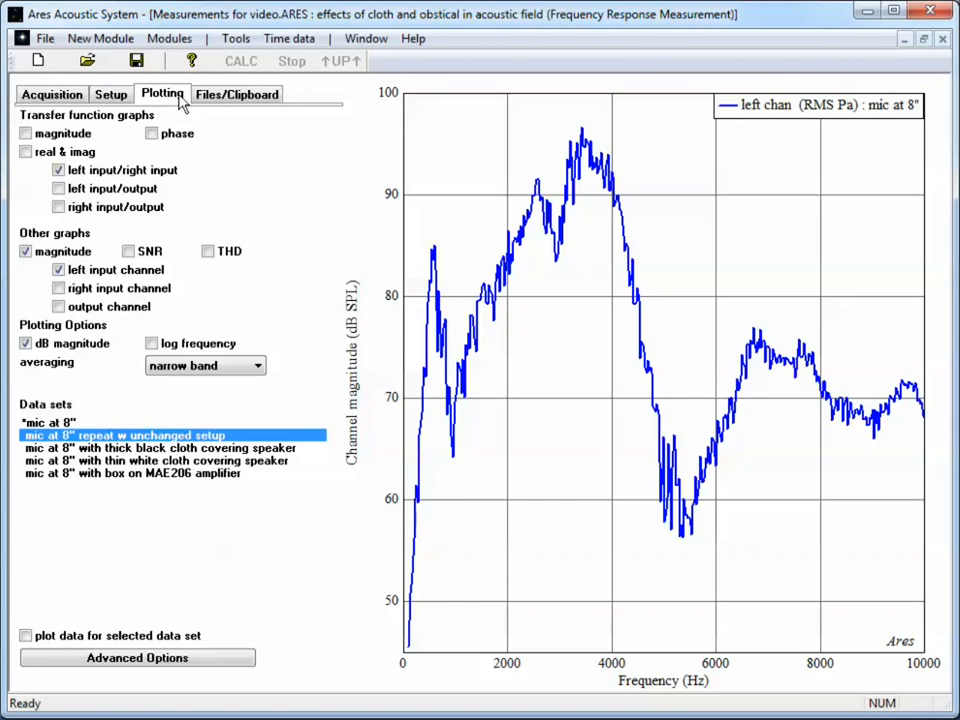
# Step: Add a new math buffer in the advanced plotting options and look through its available types and units
pyautogui.click(155, 662)
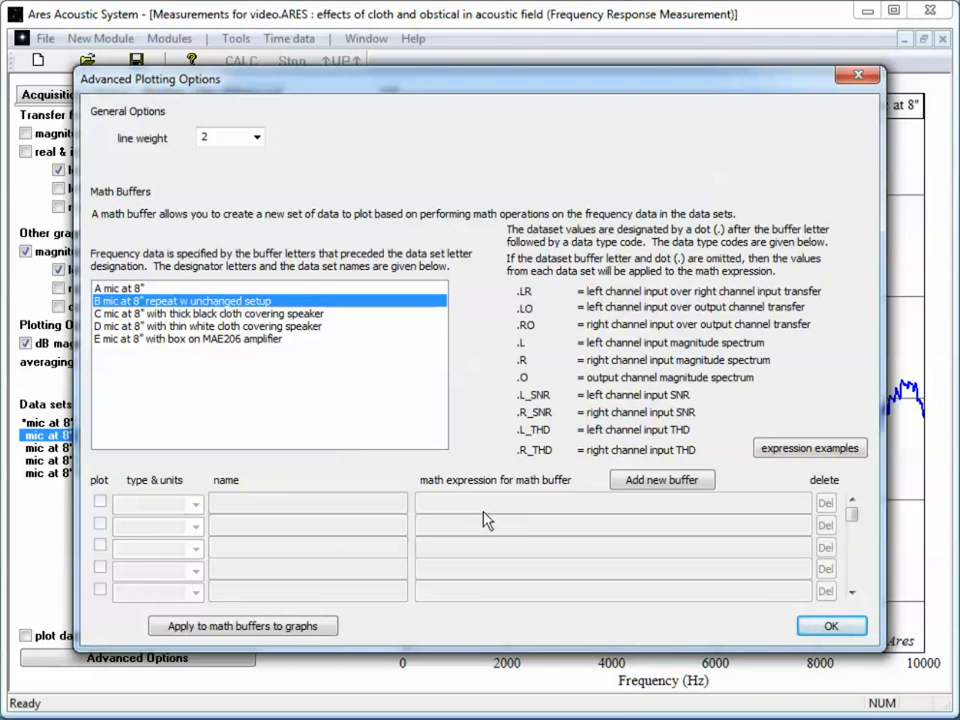
pyautogui.click(648, 484)
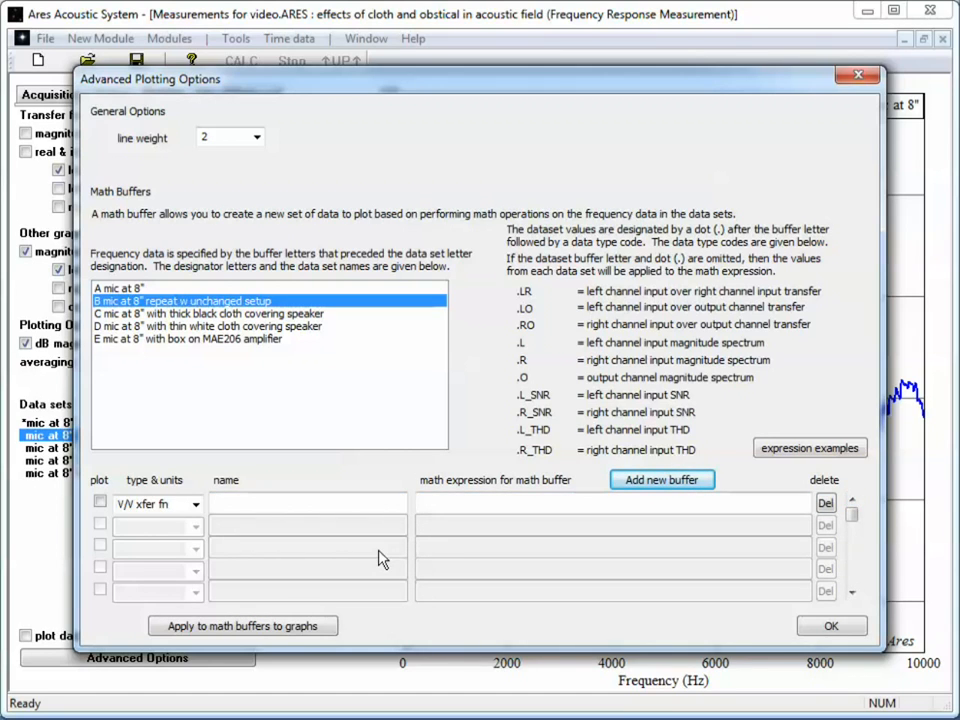
pyautogui.click(196, 506)
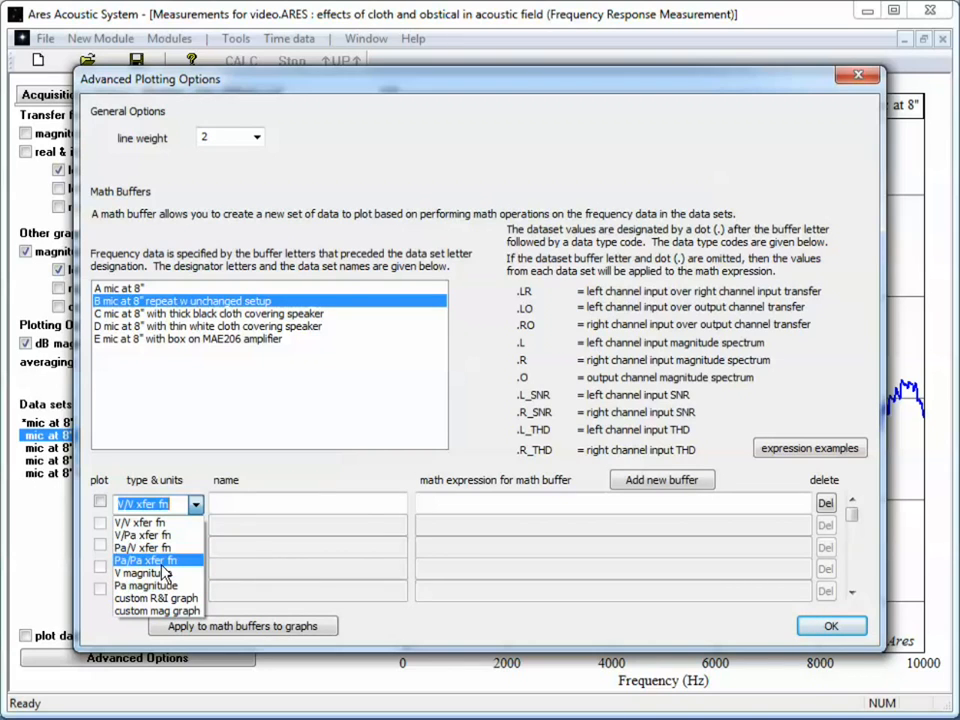
pyautogui.click(268, 514)
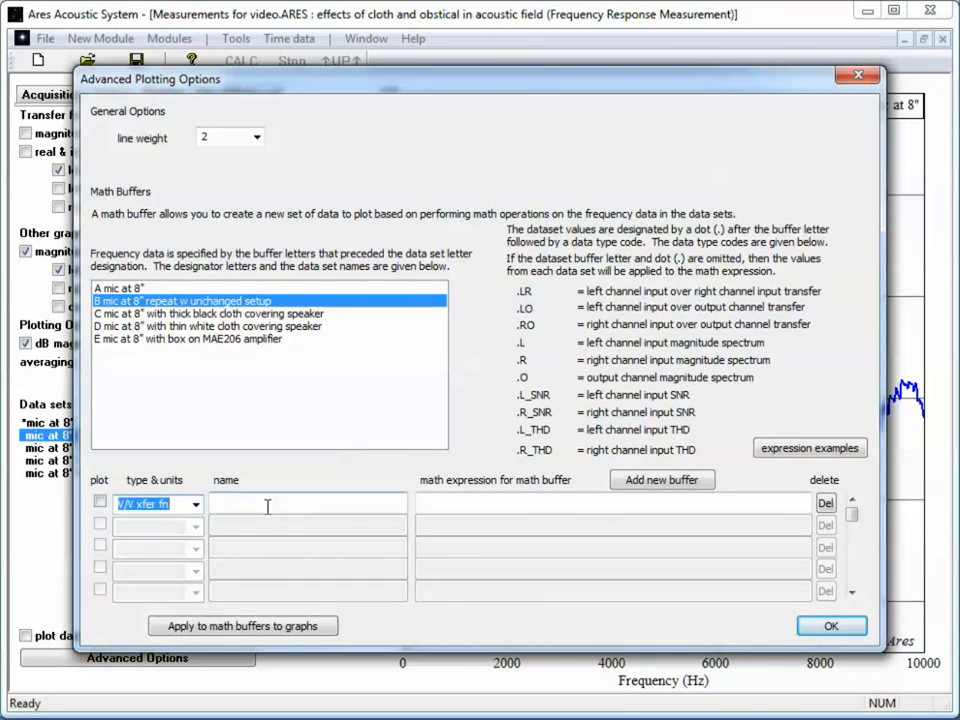
pyautogui.click(248, 503)
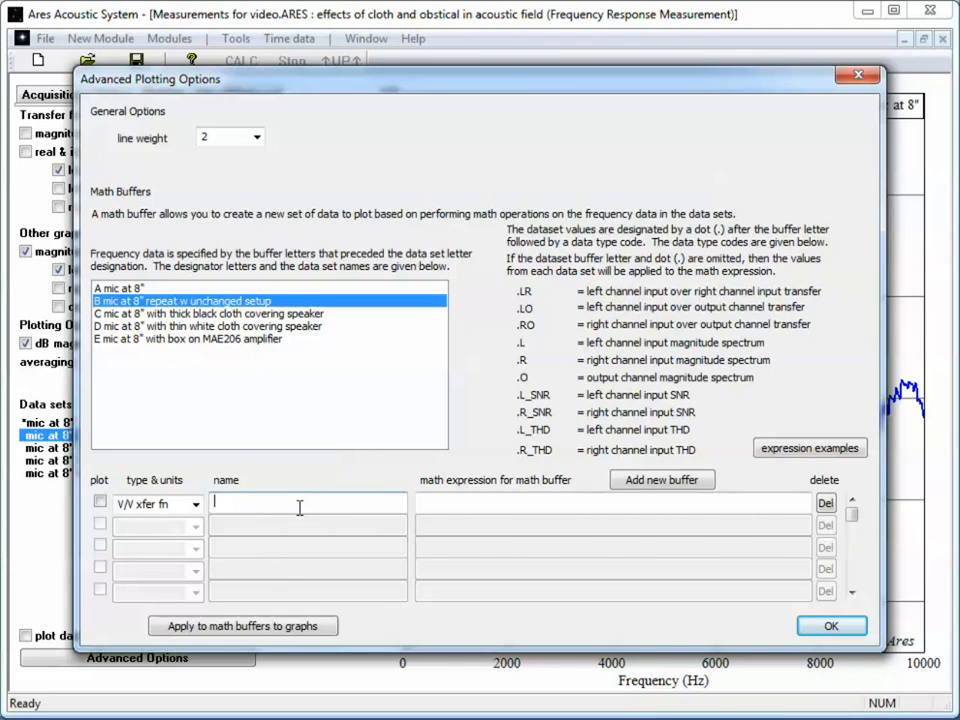
# Step: Give the new math buffer the expression A.L*10 and name it A*10
pyautogui.click(445, 506)
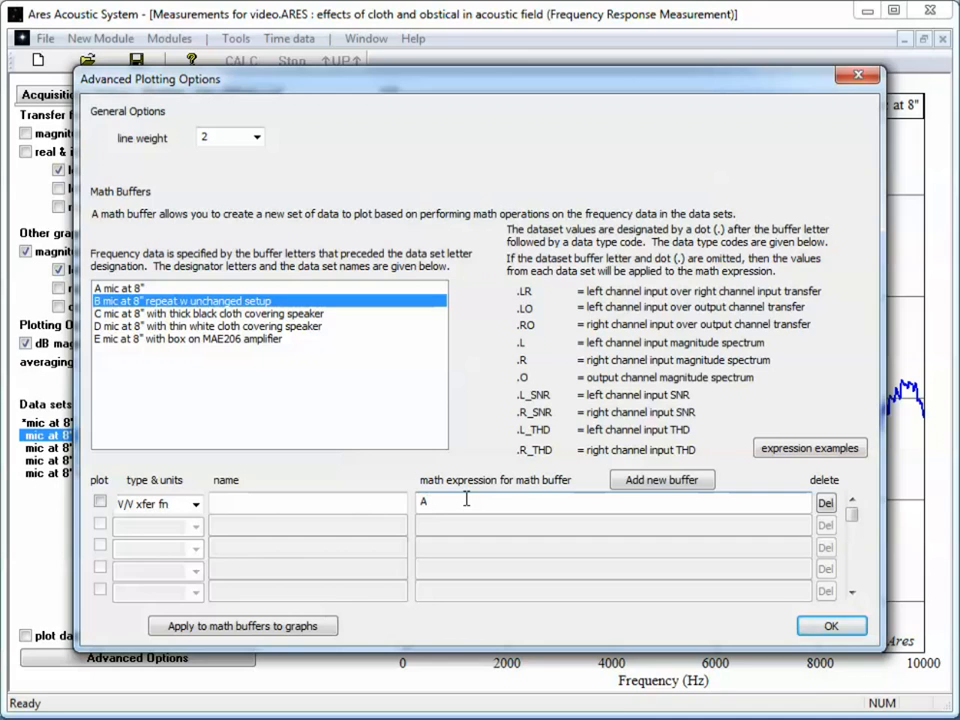
pyautogui.write('.L')
pyautogui.write('*10')
pyautogui.click(222, 501)
pyautogui.write('A*10')
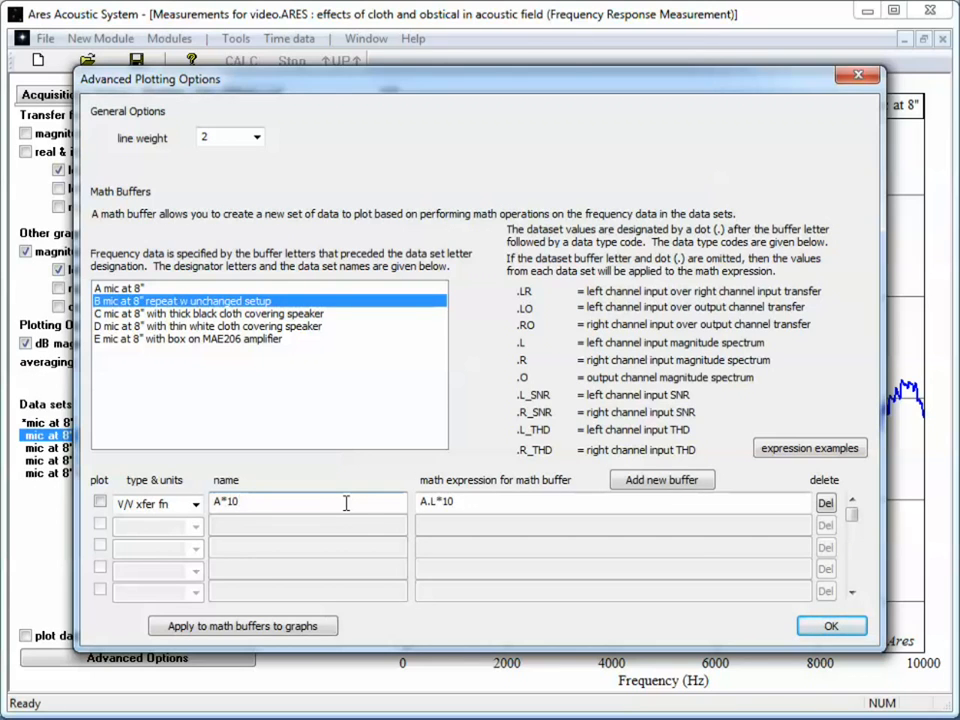
# Step: Set the A*10 buffer's type to Pa magnitude, plot it and close the advanced options
pyautogui.click(196, 506)
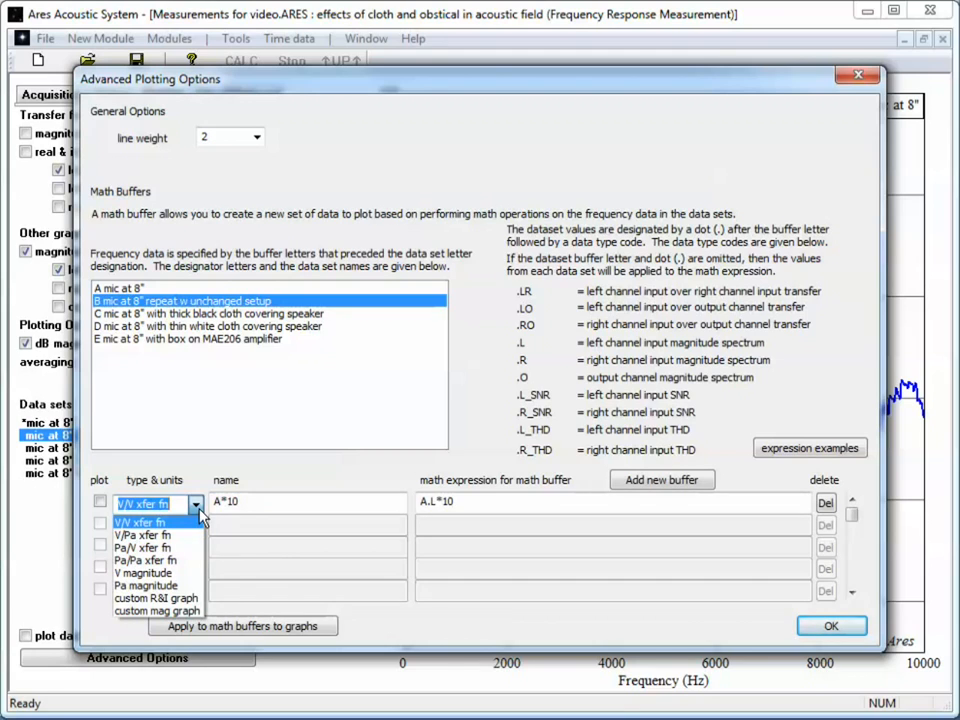
pyautogui.click(160, 586)
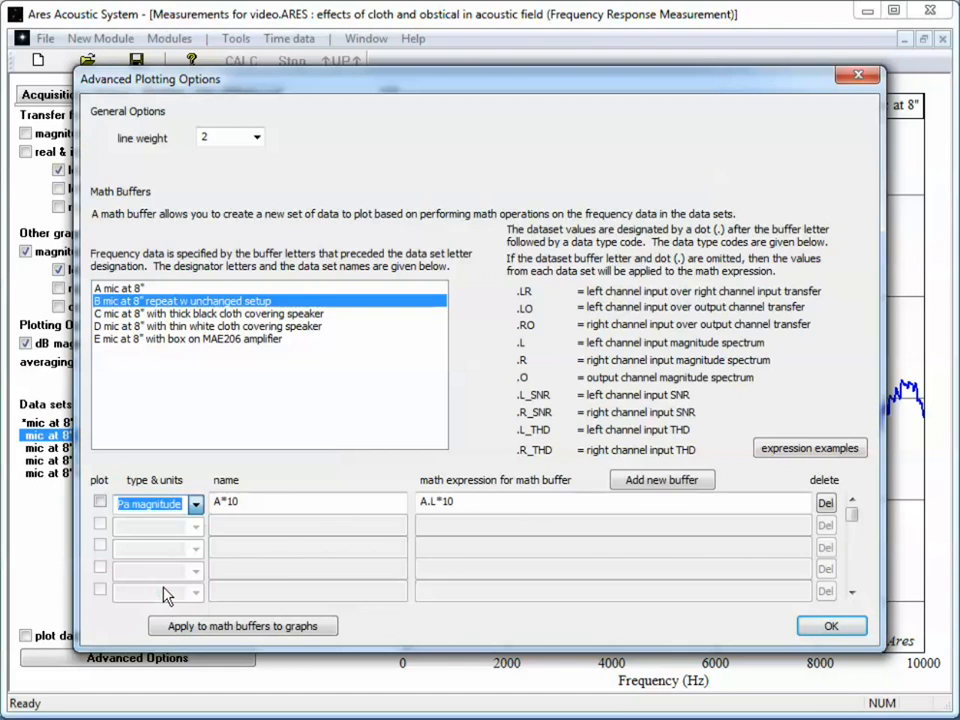
pyautogui.click(100, 502)
pyautogui.click(829, 627)
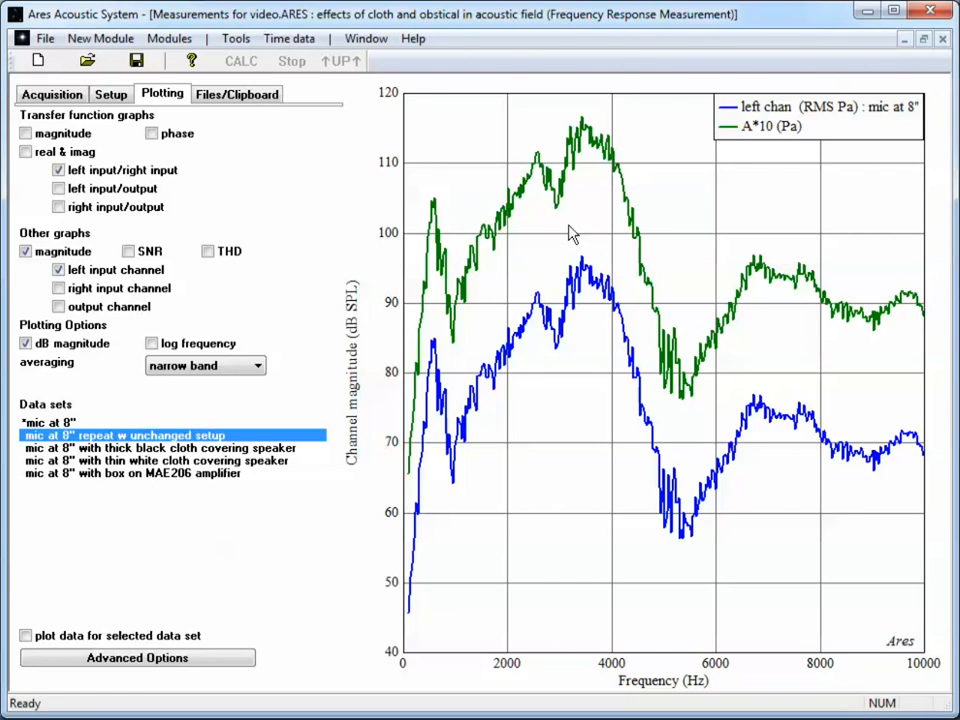
# Step: Turn off plotting of the A*10 math buffer, toggling its trace to compare the graph, and close the advanced options
pyautogui.click(186, 664)
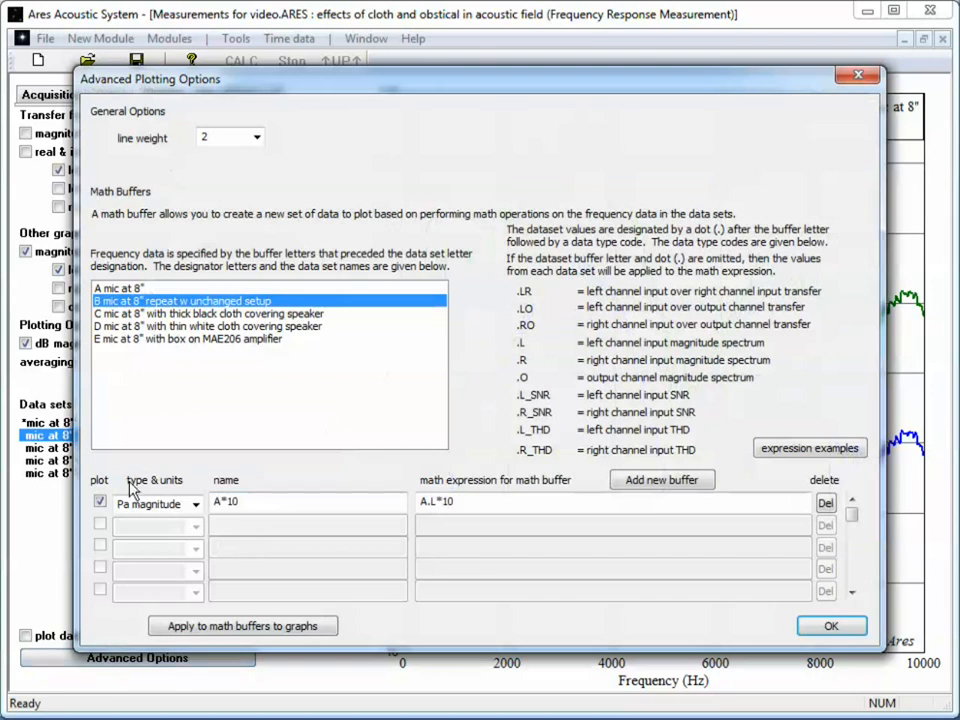
pyautogui.click(100, 502)
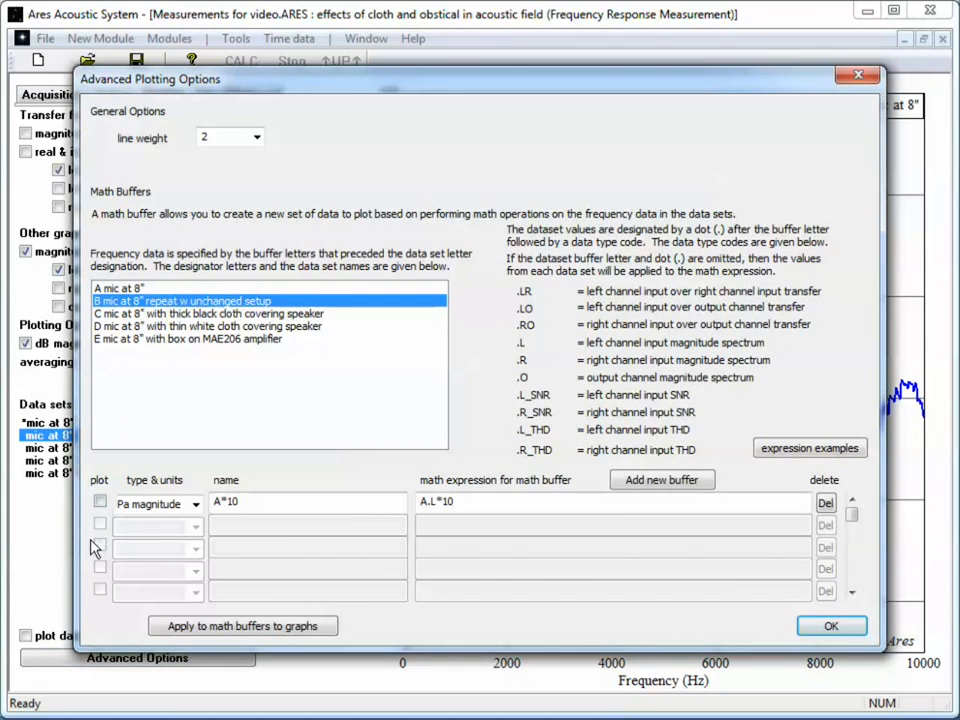
pyautogui.moveTo(215, 88); pyautogui.dragTo(959, 109)
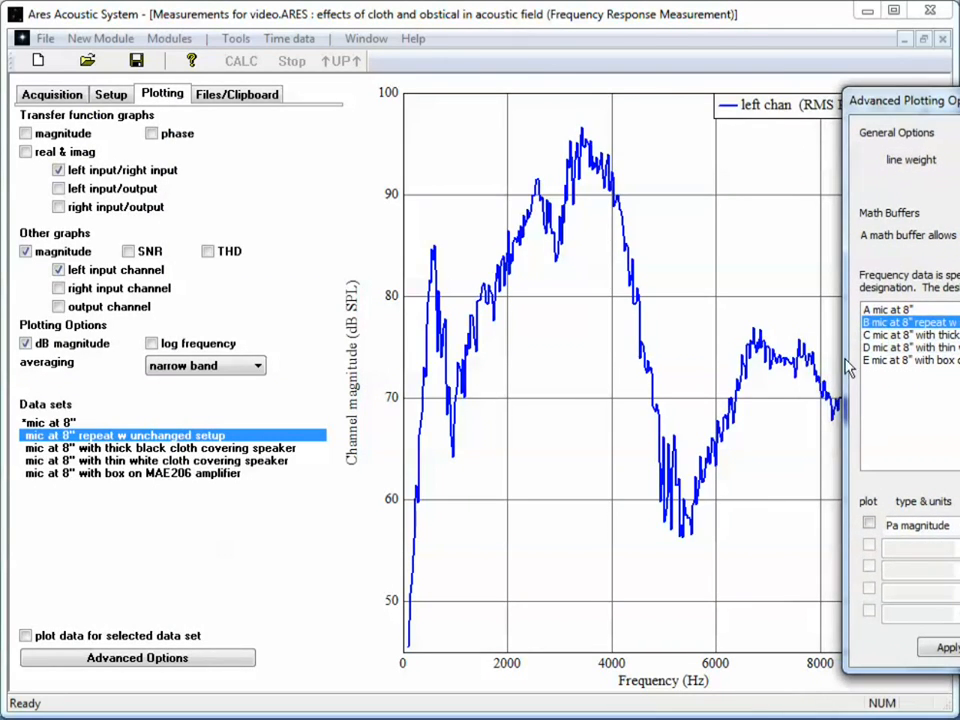
pyautogui.click(869, 523)
pyautogui.click(869, 523)
pyautogui.moveTo(925, 101); pyautogui.dragTo(137, 91)
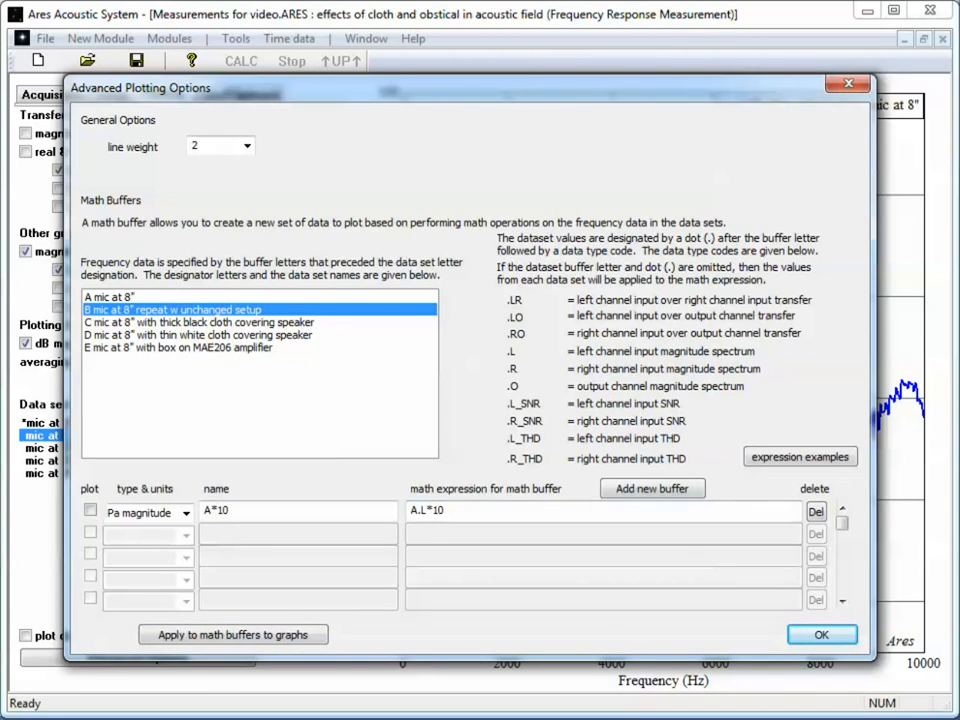
pyautogui.click(822, 634)
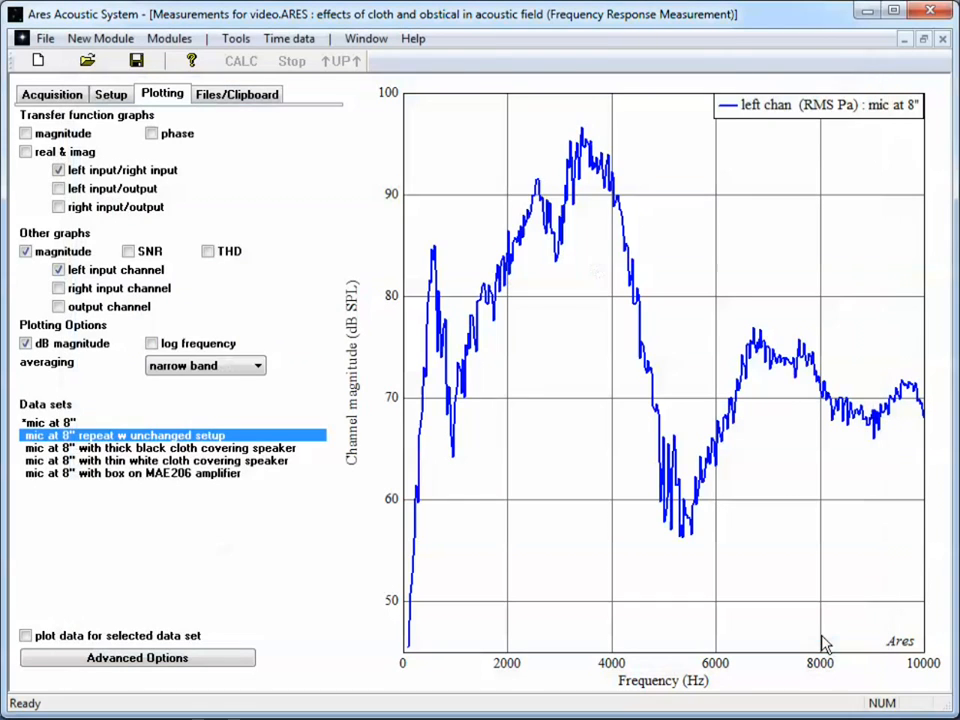
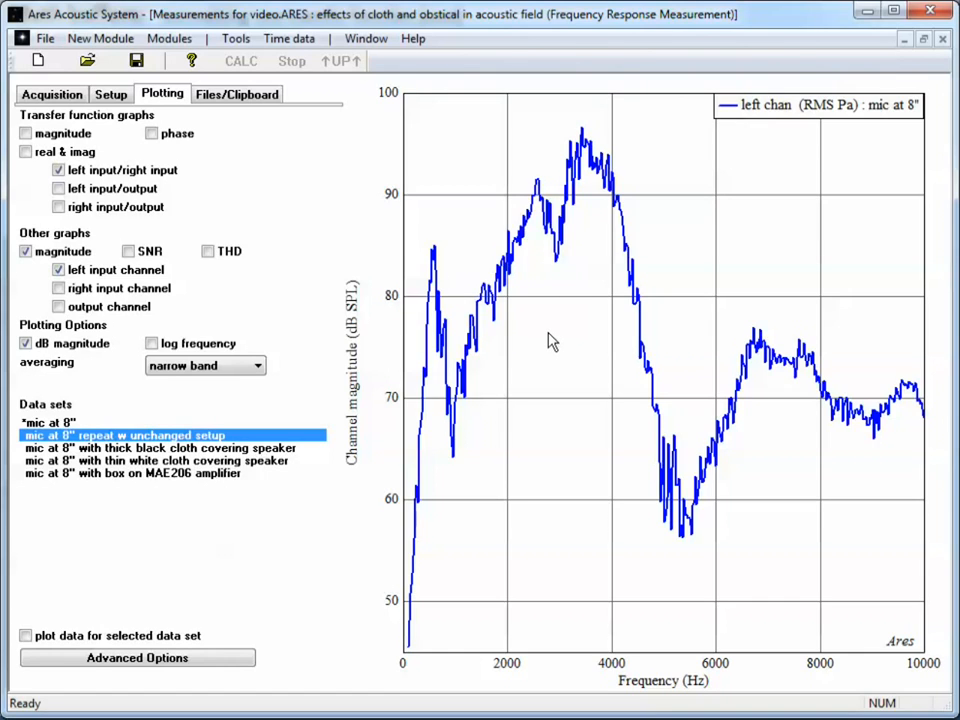
# Step: Plot the "mic at 8" repeat w unchanged setup" data set, inspect both traces closely around 5000 Hz, and autoscale the graph again
pyautogui.doubleClick(66, 437)
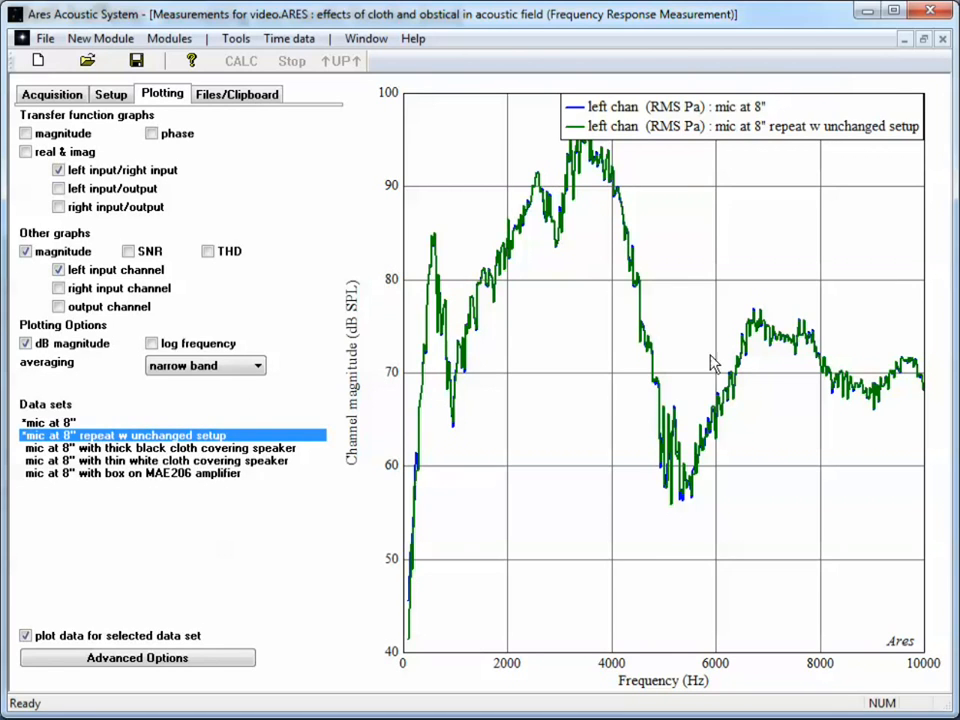
pyautogui.rightClick(745, 506)
pyautogui.click(680, 573)
pyautogui.moveTo(742, 461); pyautogui.dragTo(606, 526)
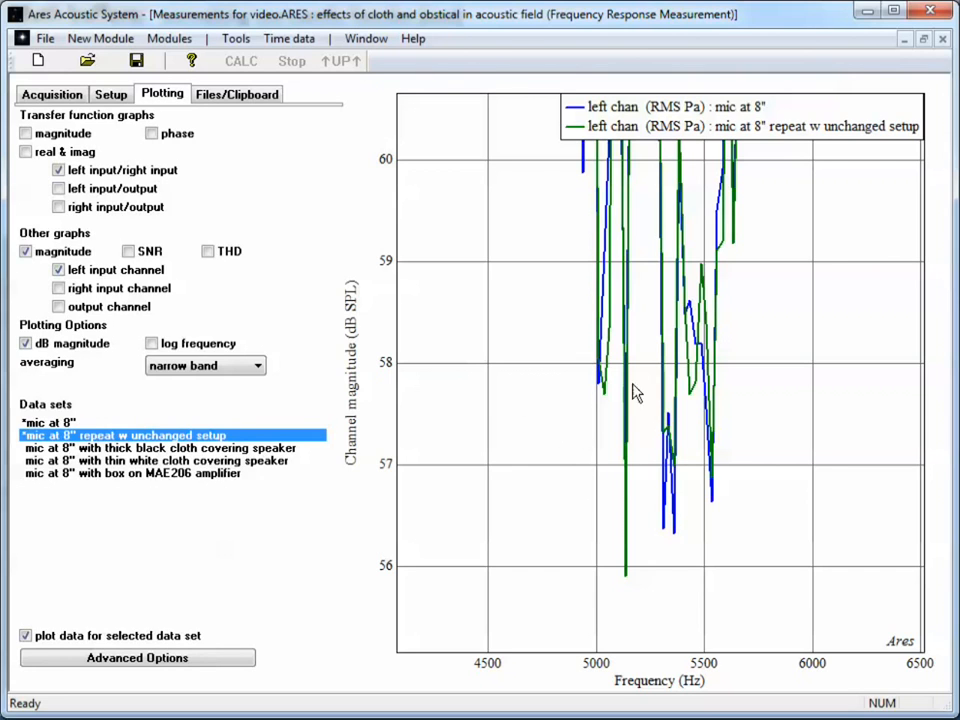
pyautogui.rightClick(494, 435)
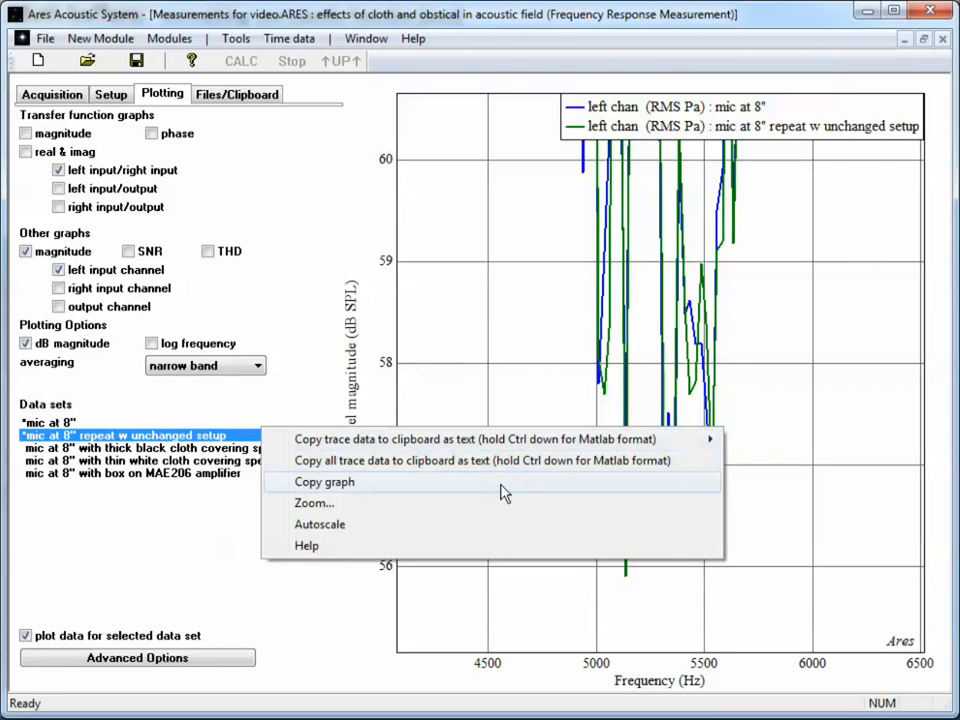
pyautogui.click(494, 527)
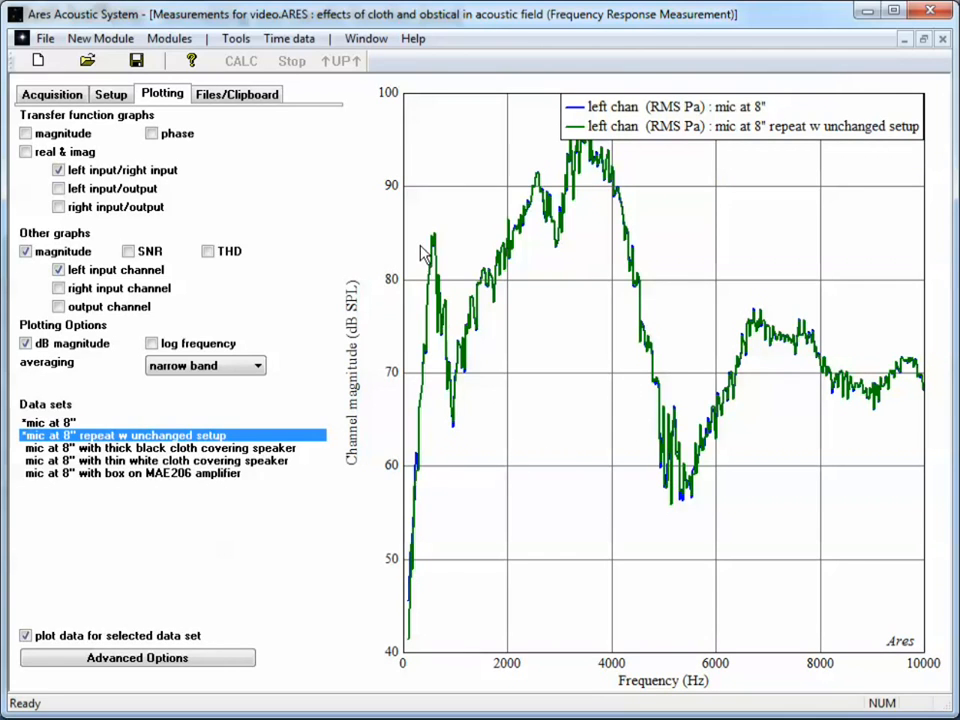
# Step: Rename the existing A*10 math buffer as "diff A & B" in the advanced plotting options
pyautogui.click(203, 660)
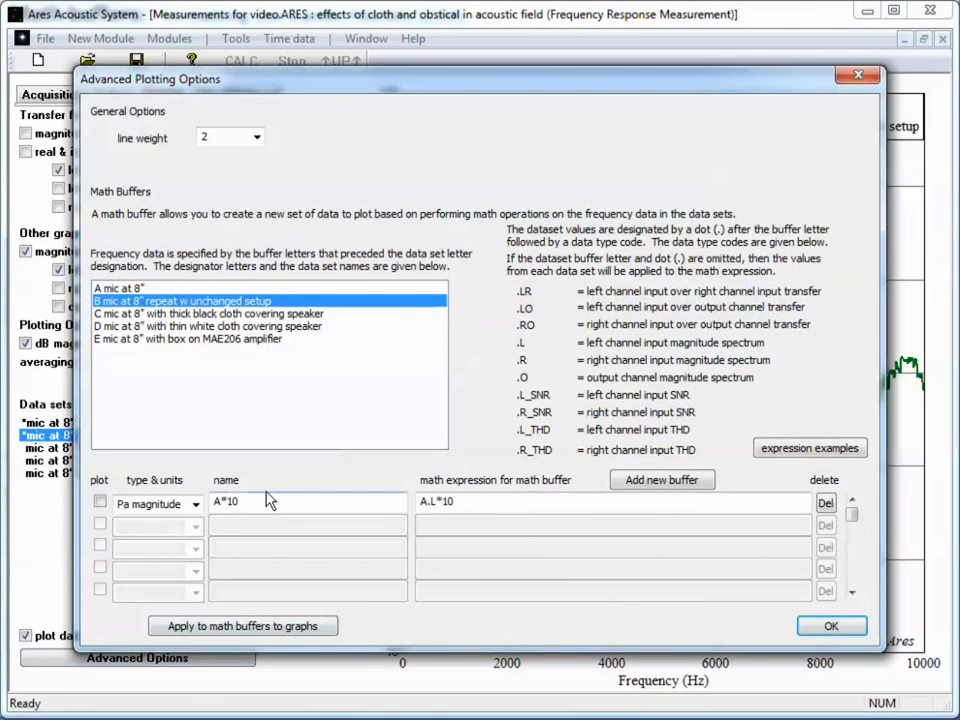
pyautogui.moveTo(267, 501); pyautogui.dragTo(72, 470)
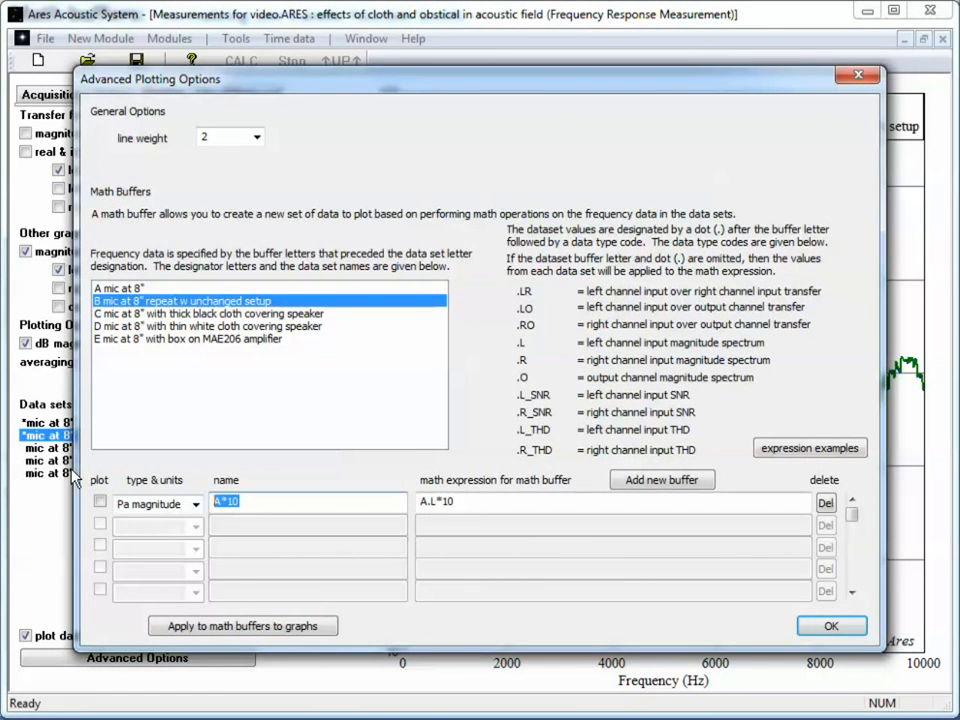
pyautogui.write('diff A & B')
# Step: Replace the buffer's math expression with B.L/A.L and plot it, uncovering the graph to see the result
pyautogui.press('Tab')
pyautogui.press('Right')
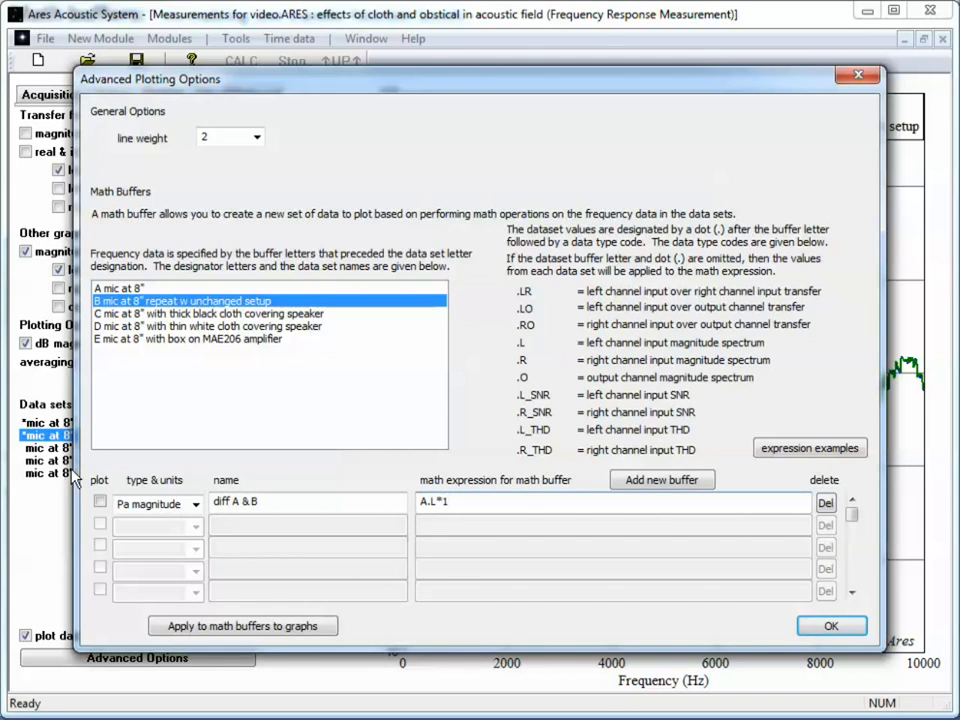
pyautogui.press('Delete')
pyautogui.write('B')
pyautogui.press('BackSpace')
pyautogui.write('/A.L')
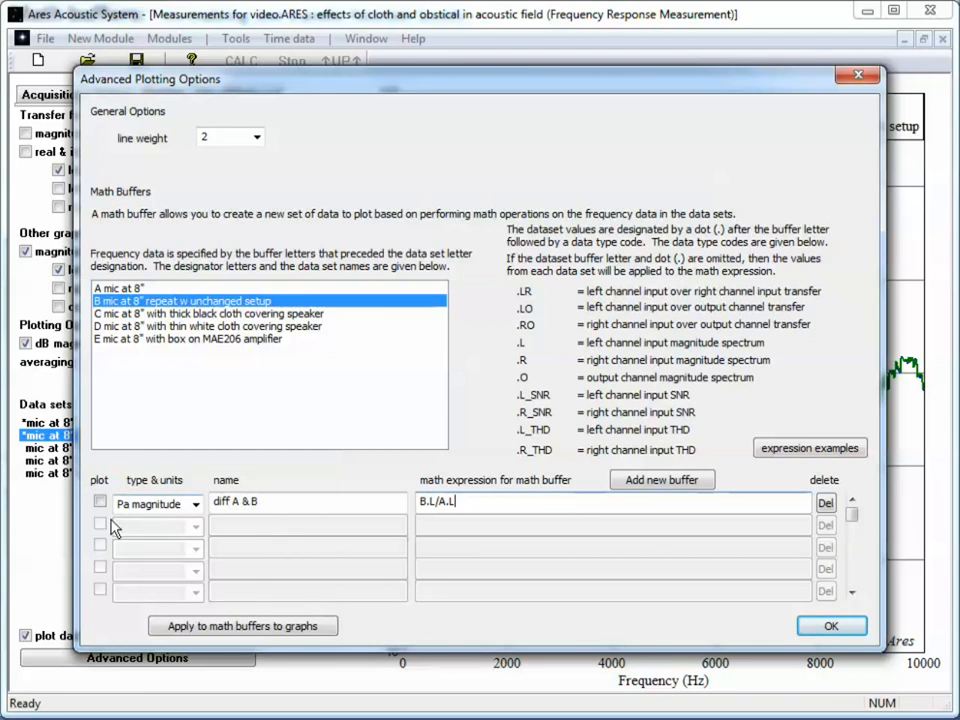
pyautogui.click(101, 503)
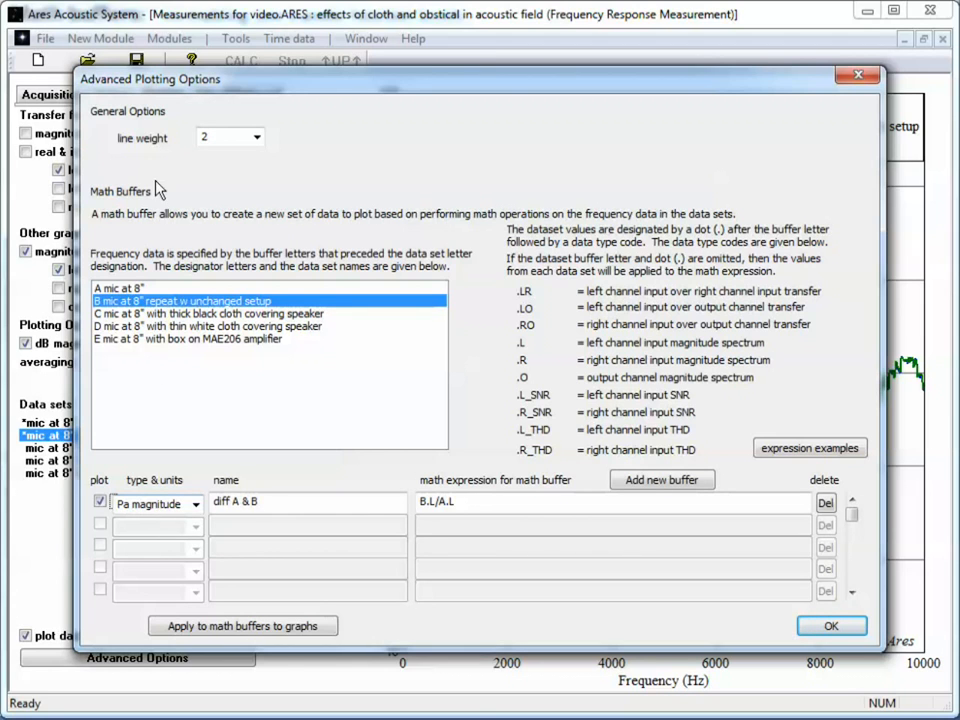
pyautogui.moveTo(175, 83); pyautogui.dragTo(959, 30)
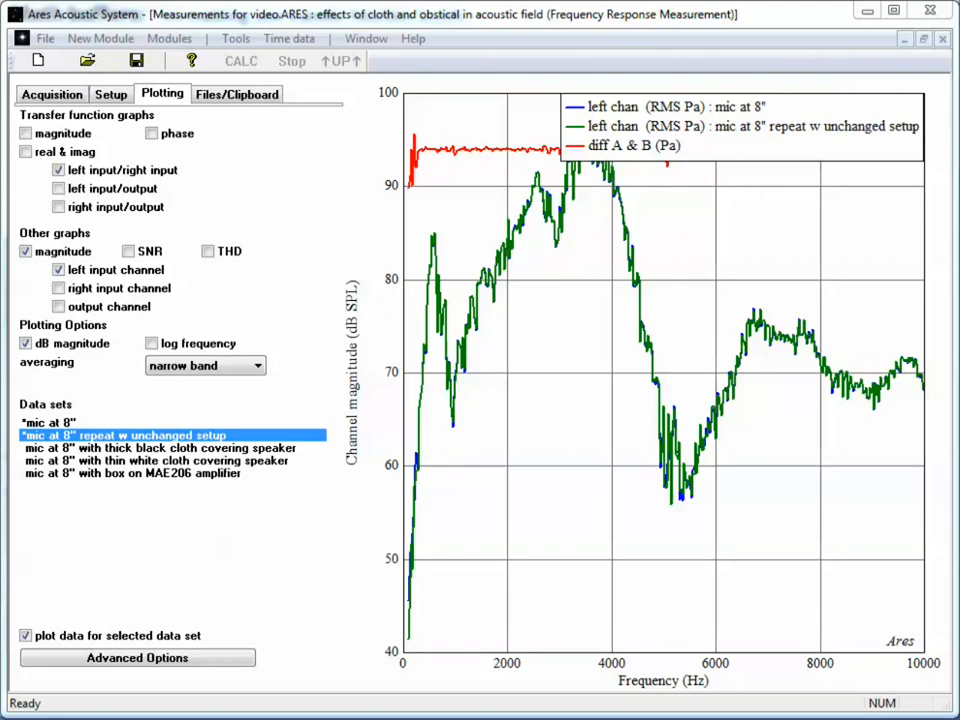
# Step: Set the diff A & B buffer's type to custom mag graph and close the advanced plotting options
pyautogui.click(137, 658)
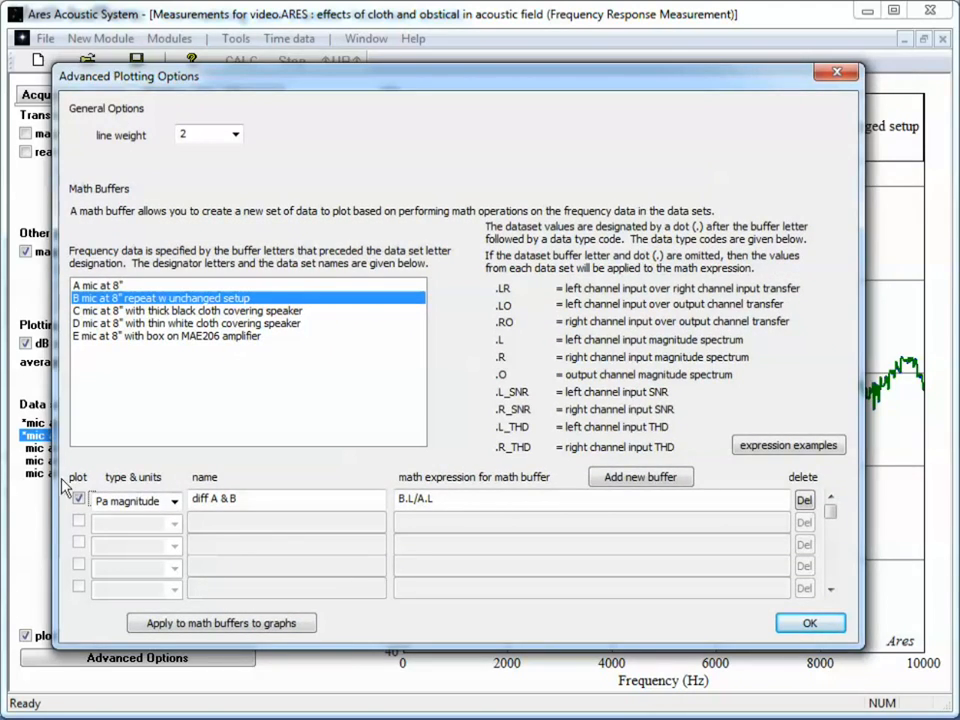
pyautogui.click(174, 502)
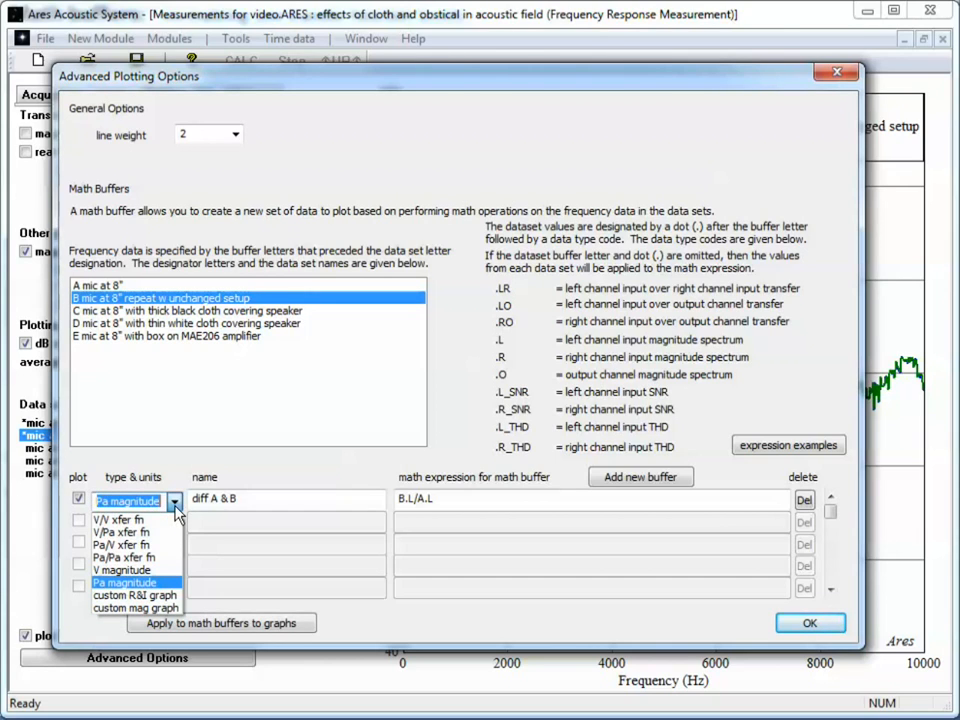
pyautogui.click(157, 608)
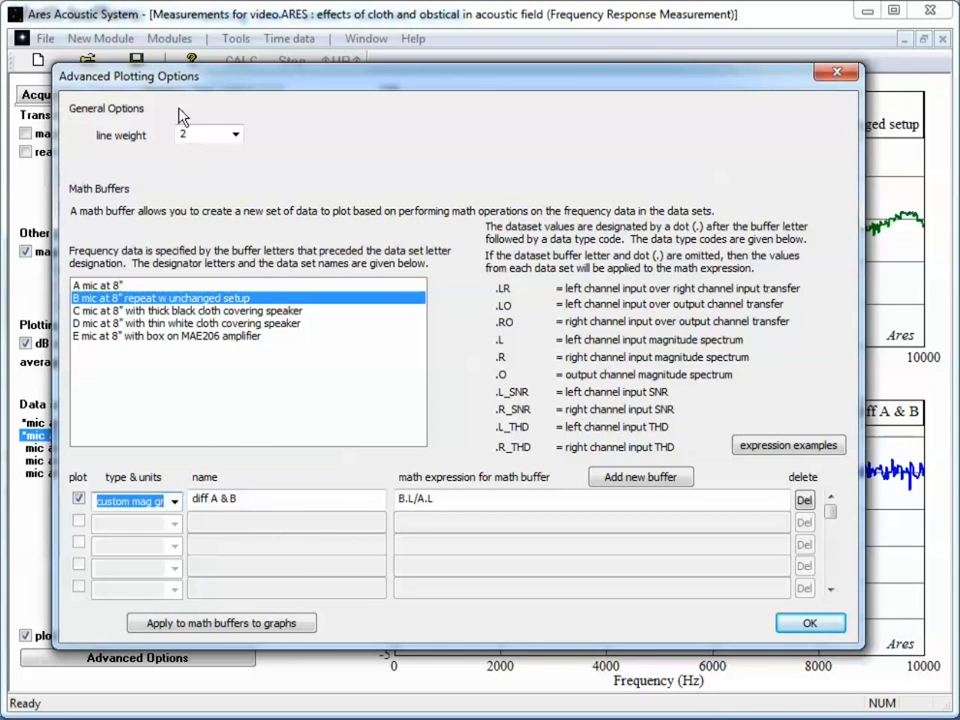
pyautogui.press('Return')
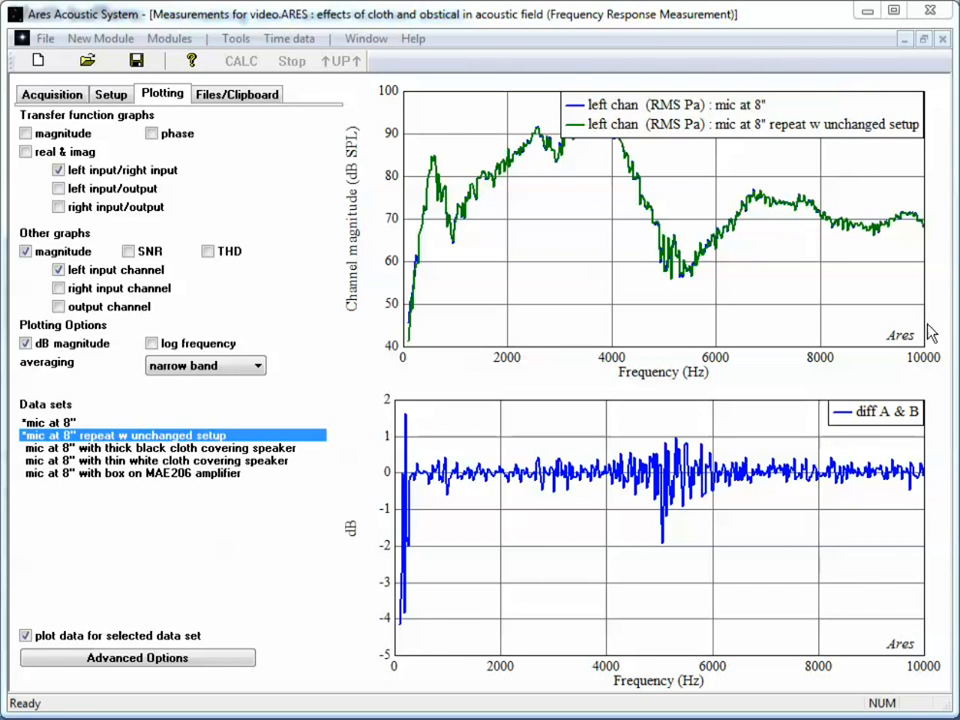
pyautogui.moveTo(604, 48); pyautogui.dragTo(407, 53)
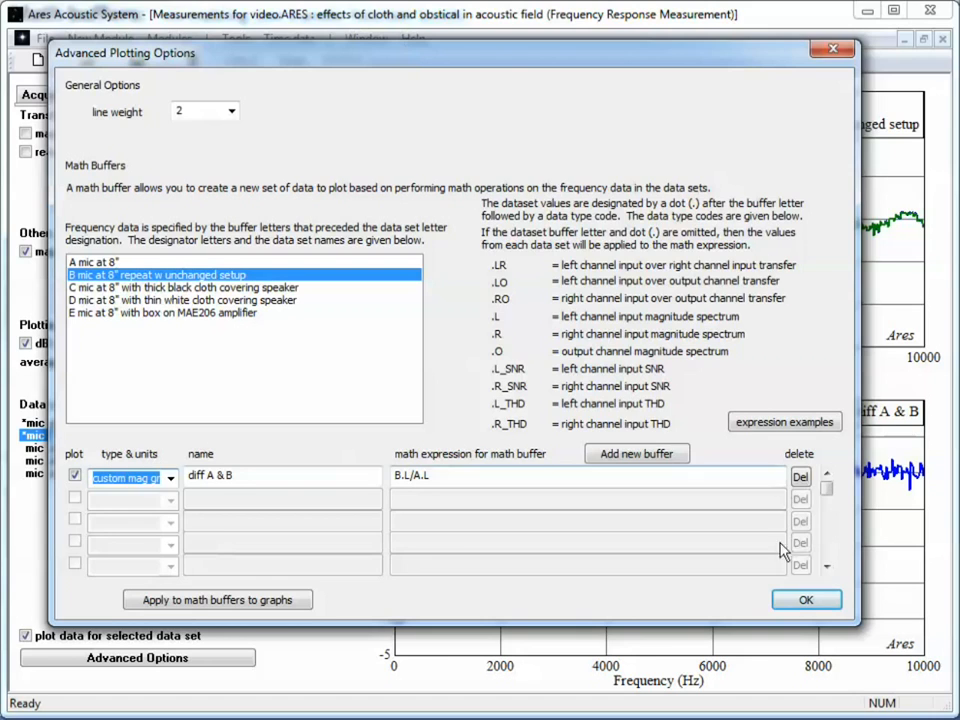
pyautogui.click(803, 600)
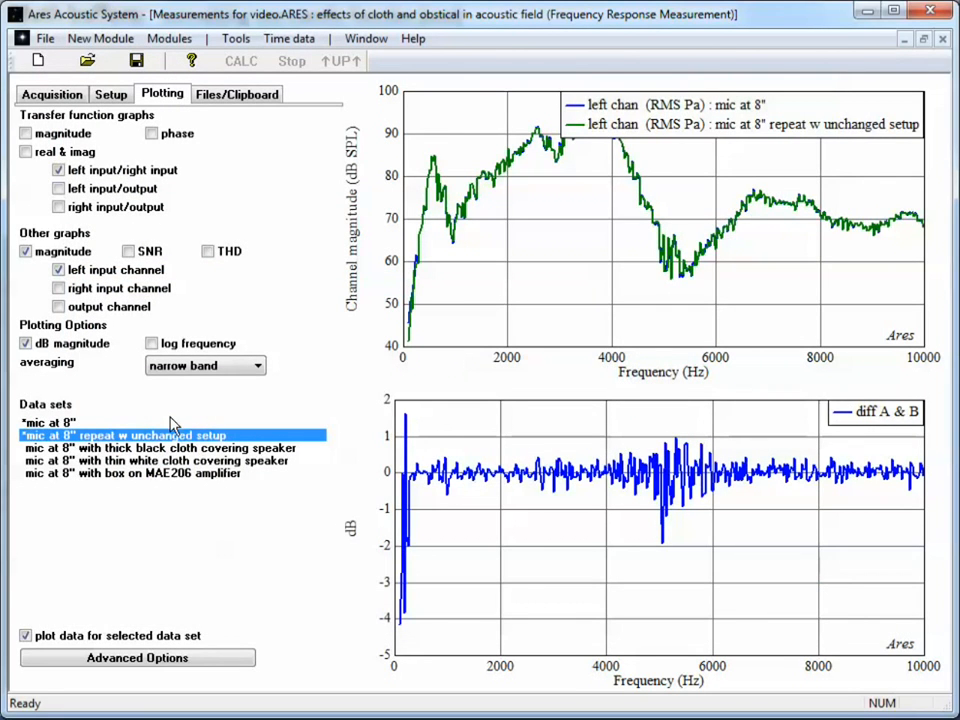
# Step: Plot the "mic at 8" with thick black cloth covering speaker" data set and move the legend clear of the curves
pyautogui.click(147, 450)
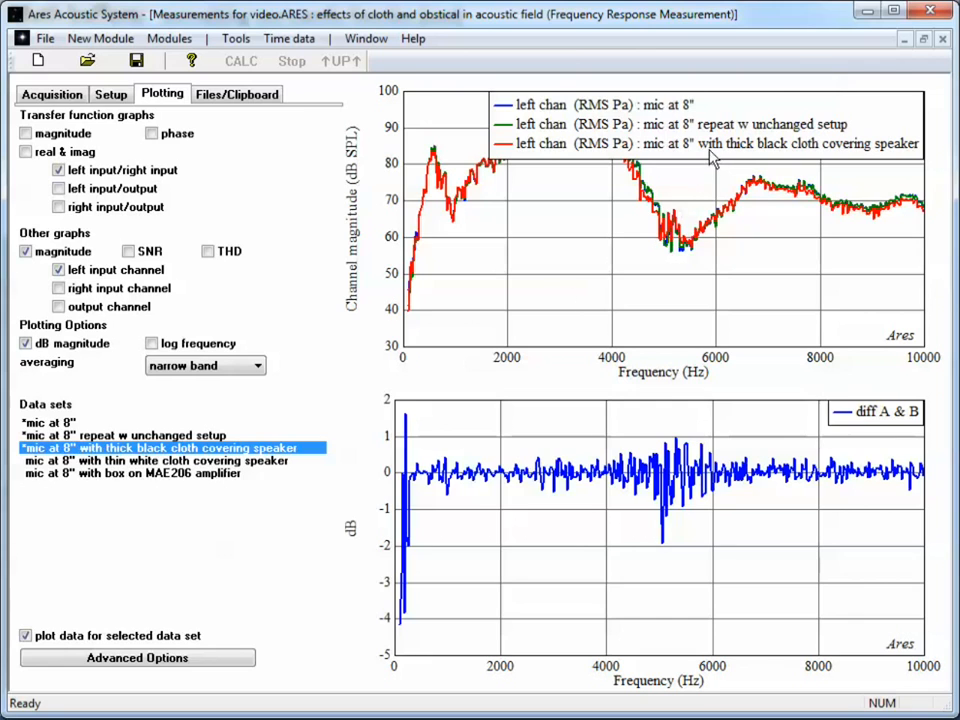
pyautogui.moveTo(710, 149); pyautogui.dragTo(694, 330)
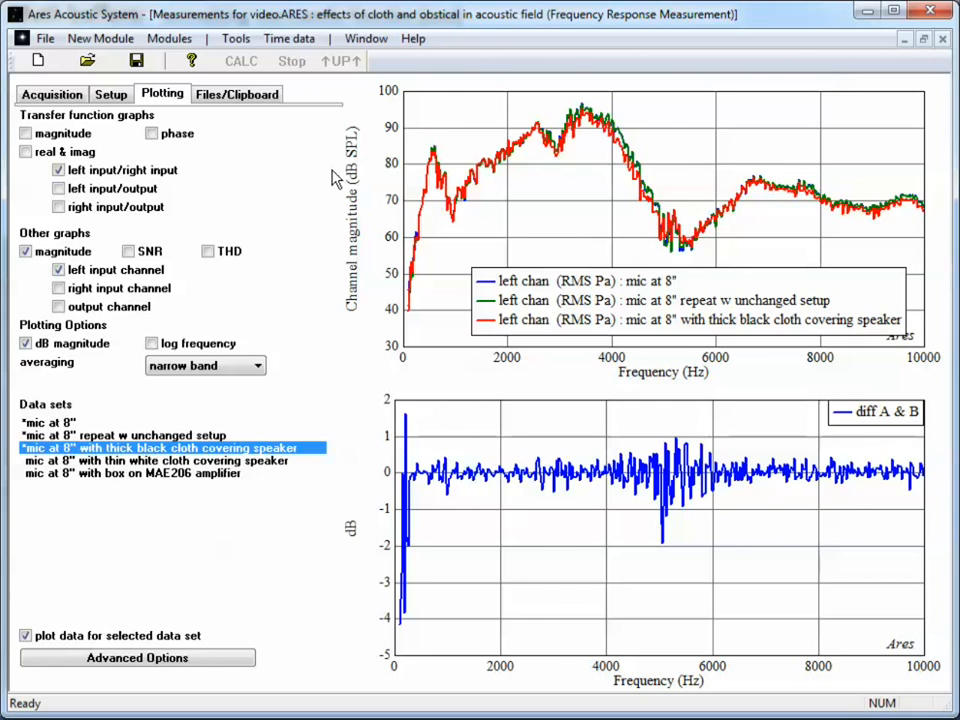
# Step: Add a new math buffer in the advanced plotting options and set its type to custom mag graph
pyautogui.click(162, 659)
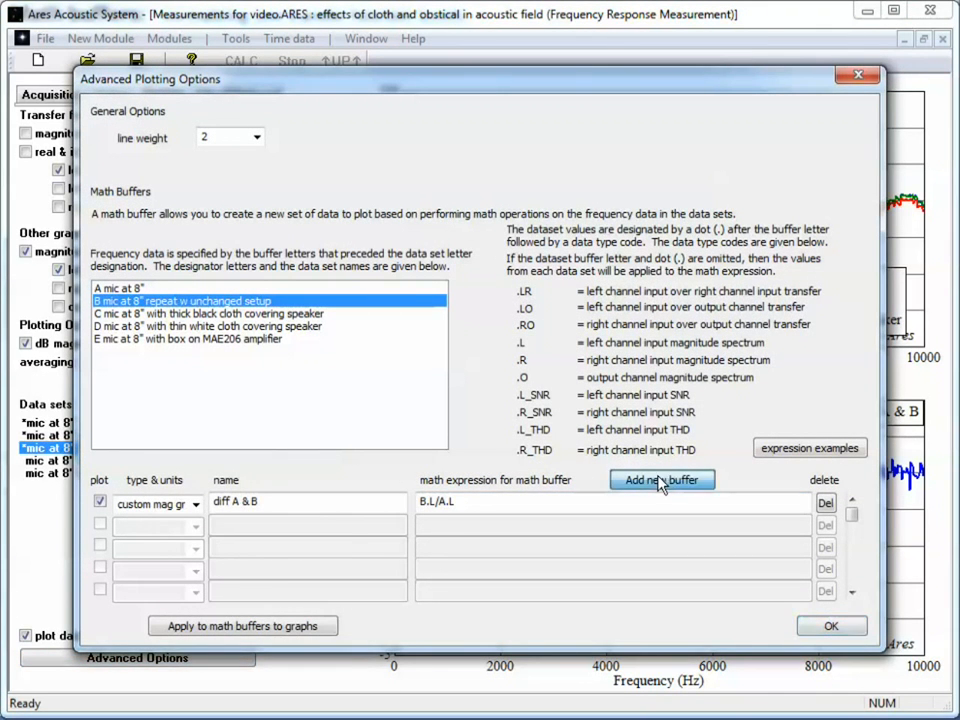
pyautogui.click(672, 481)
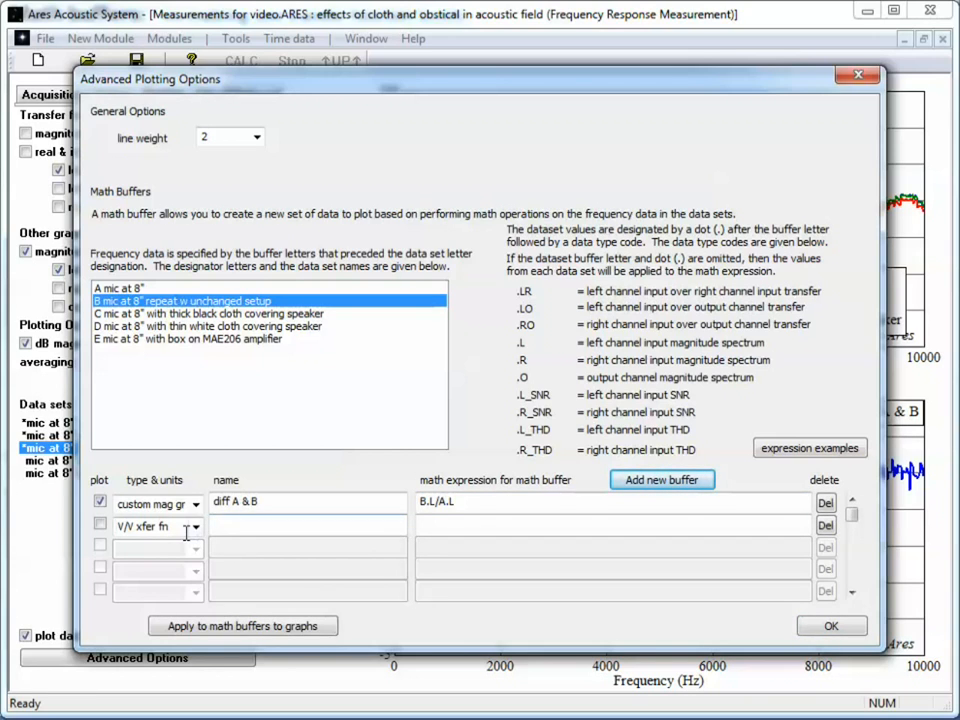
pyautogui.click(198, 531)
pyautogui.click(198, 531)
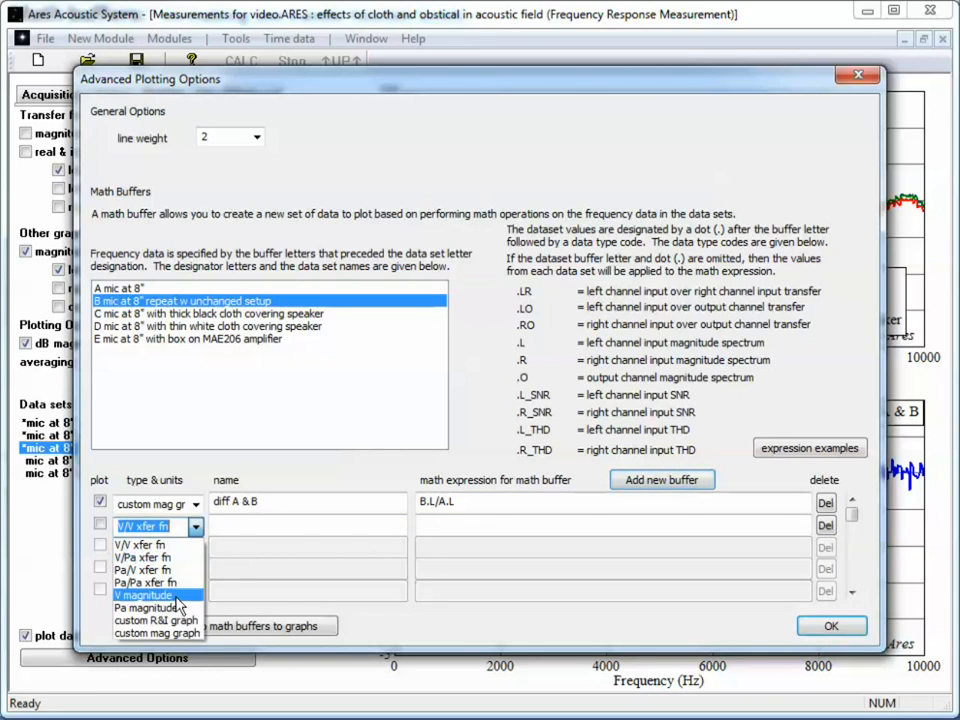
pyautogui.click(138, 632)
# Step: Name the new buffer "diff A & C" with the expression C.L/A.L and plot it, uncovering the graphs to compare both differences
pyautogui.click(277, 527)
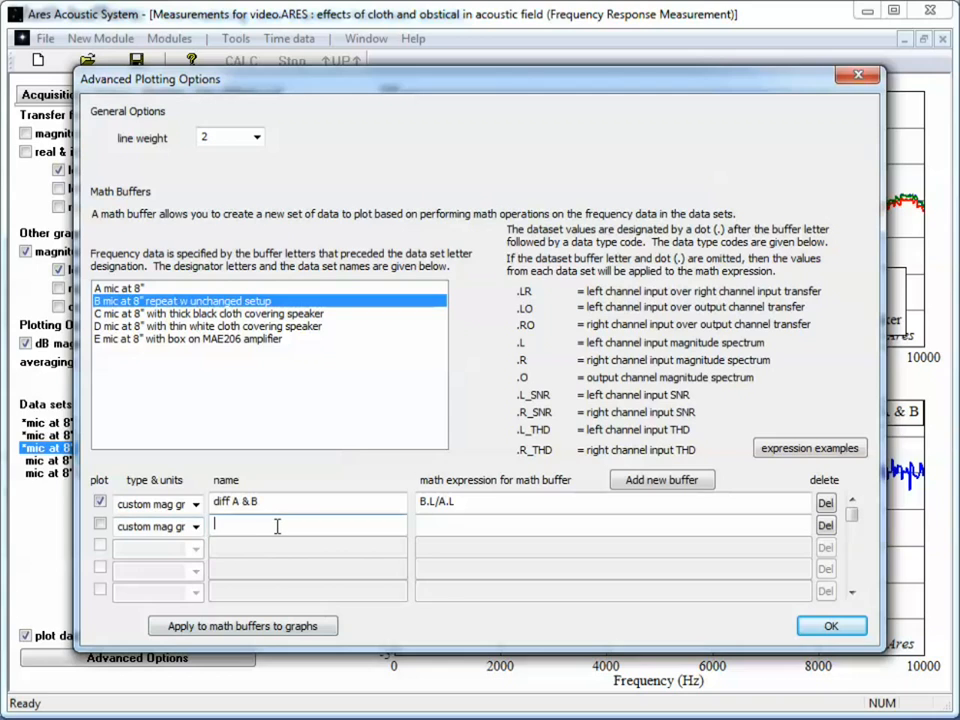
pyautogui.write('diff A & C')
pyautogui.press('Tab')
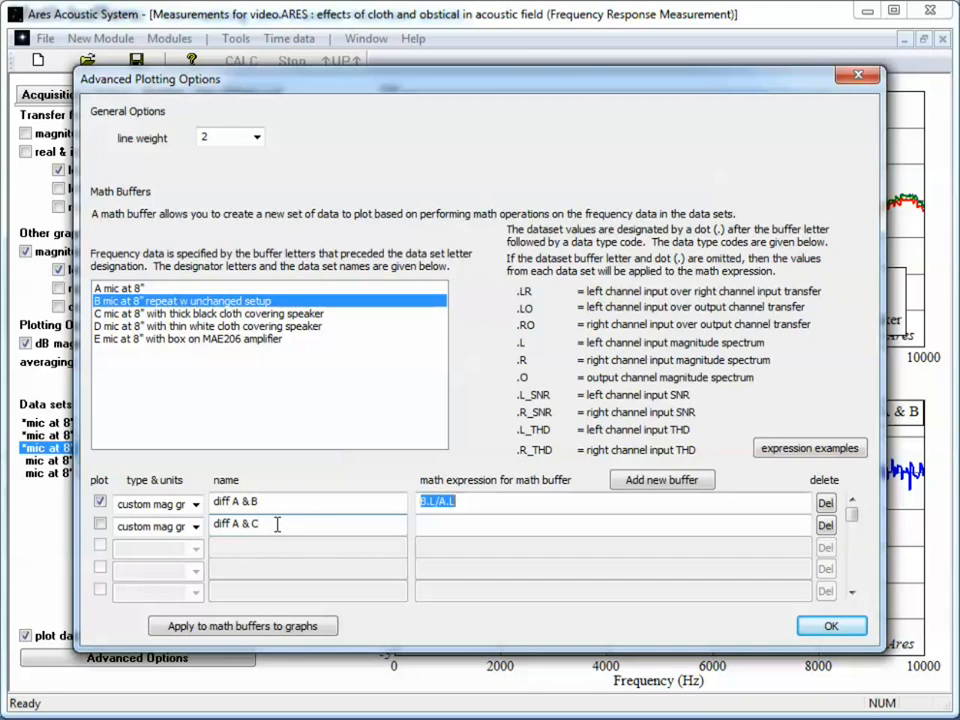
pyautogui.press('Tab')
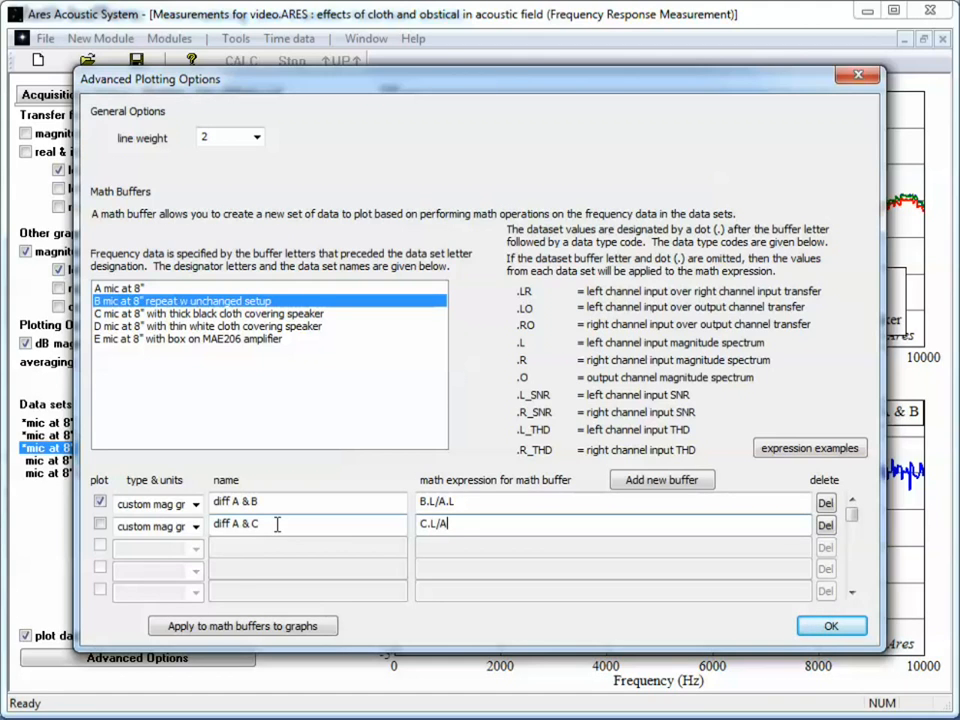
pyautogui.click(100, 524)
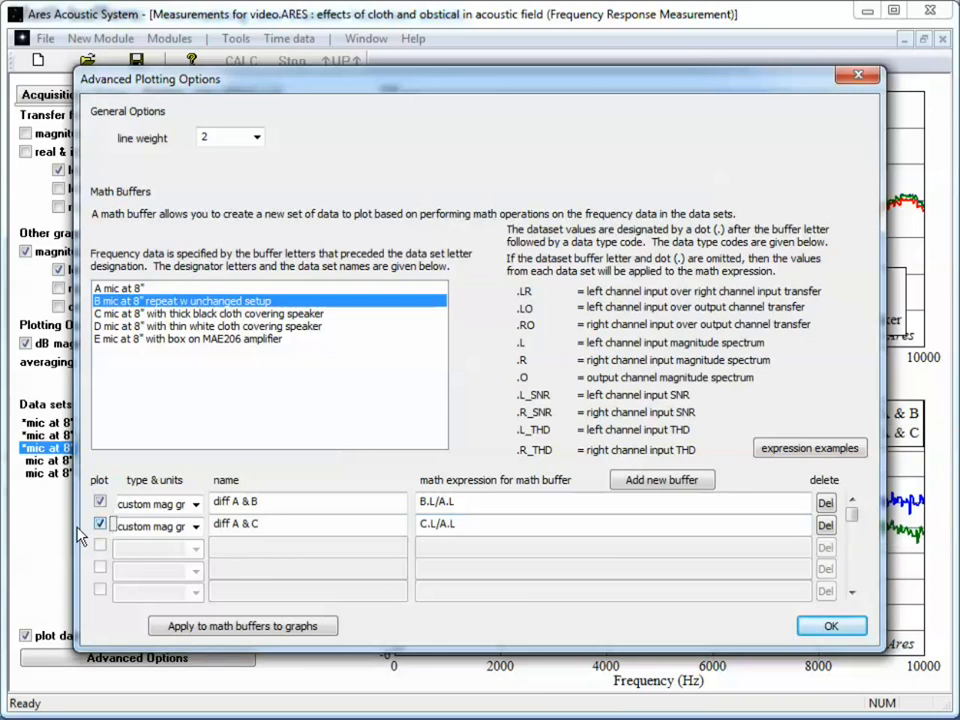
pyautogui.moveTo(258, 78); pyautogui.dragTo(958, 108)
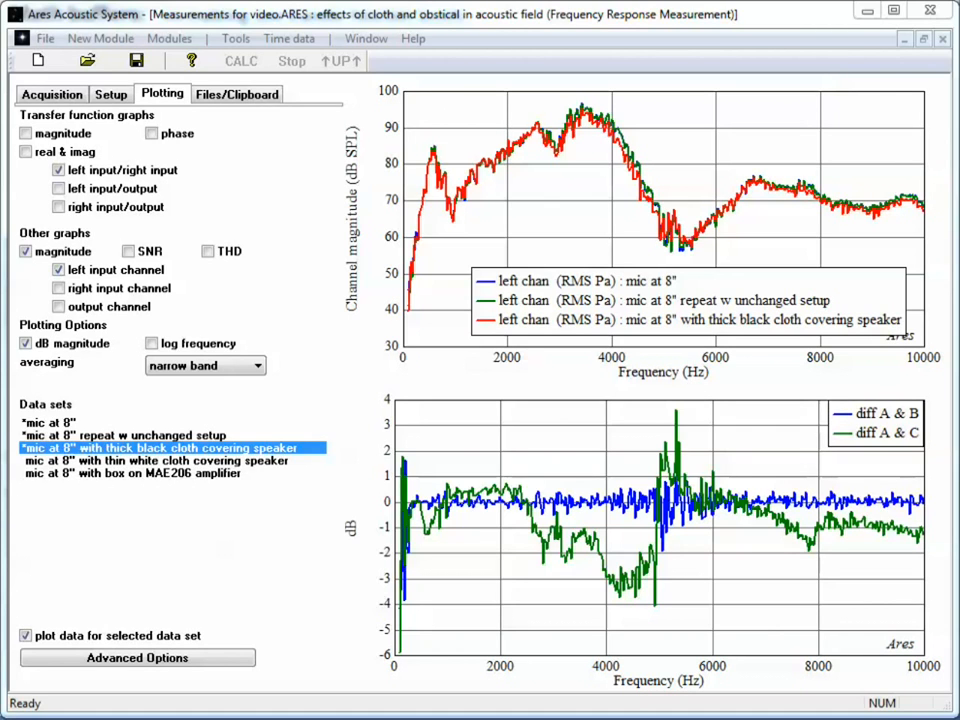
pyautogui.moveTo(958, 20); pyautogui.dragTo(312, 94)
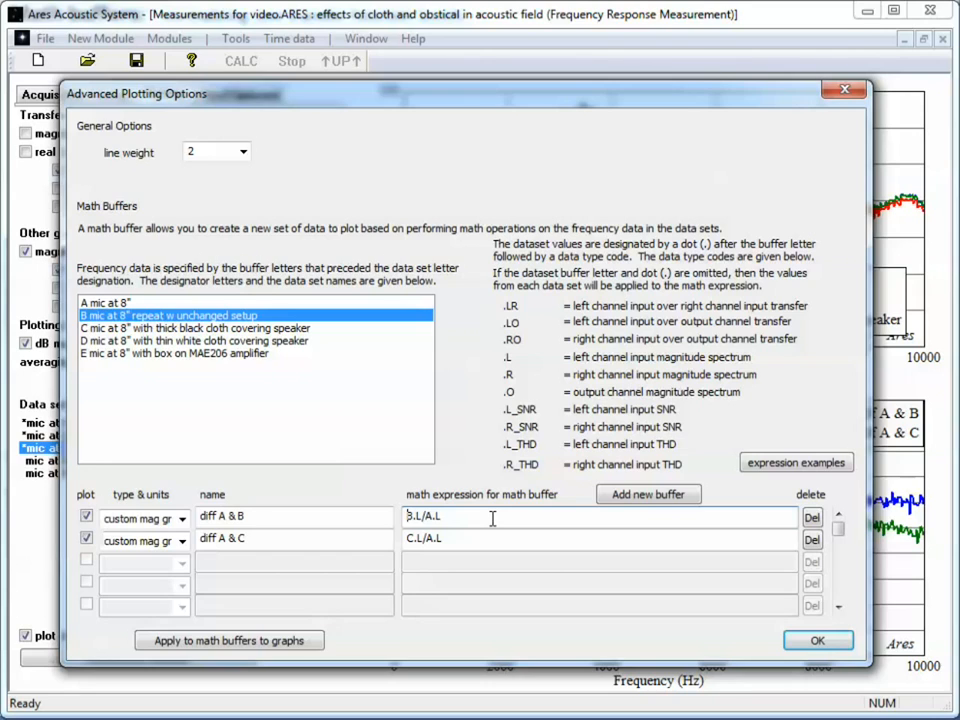
# Step: Change the diff A & B buffer's expression to L/A.L so it covers every data set, and rename it "diff with A"
pyautogui.press('Delete')
pyautogui.press('Delete')
pyautogui.moveTo(357, 92); pyautogui.dragTo(731, 88)
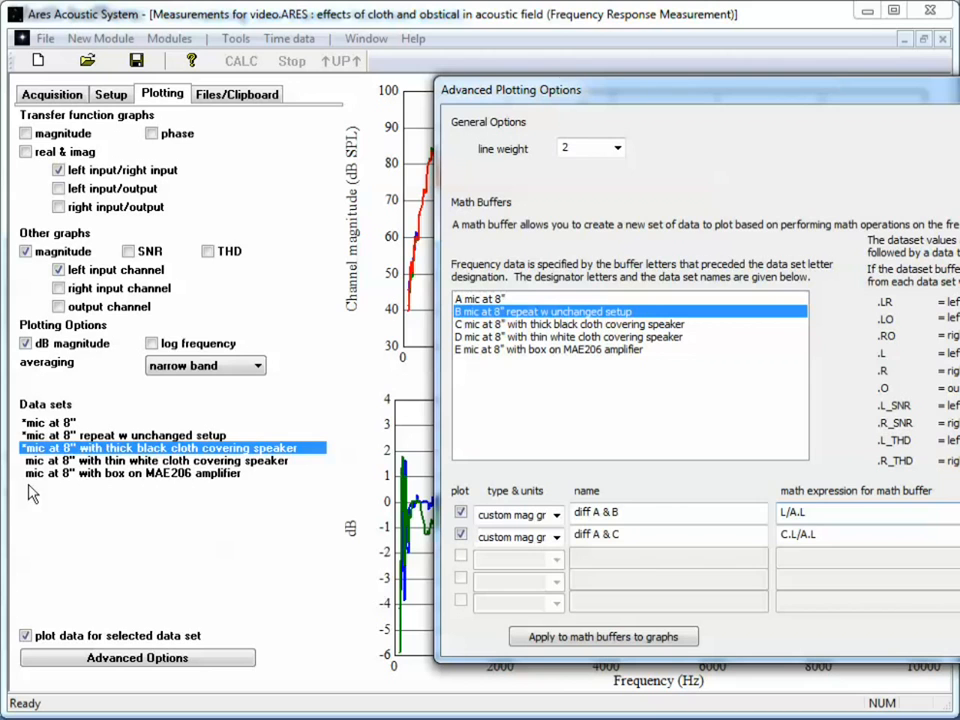
pyautogui.moveTo(537, 105); pyautogui.dragTo(182, 64)
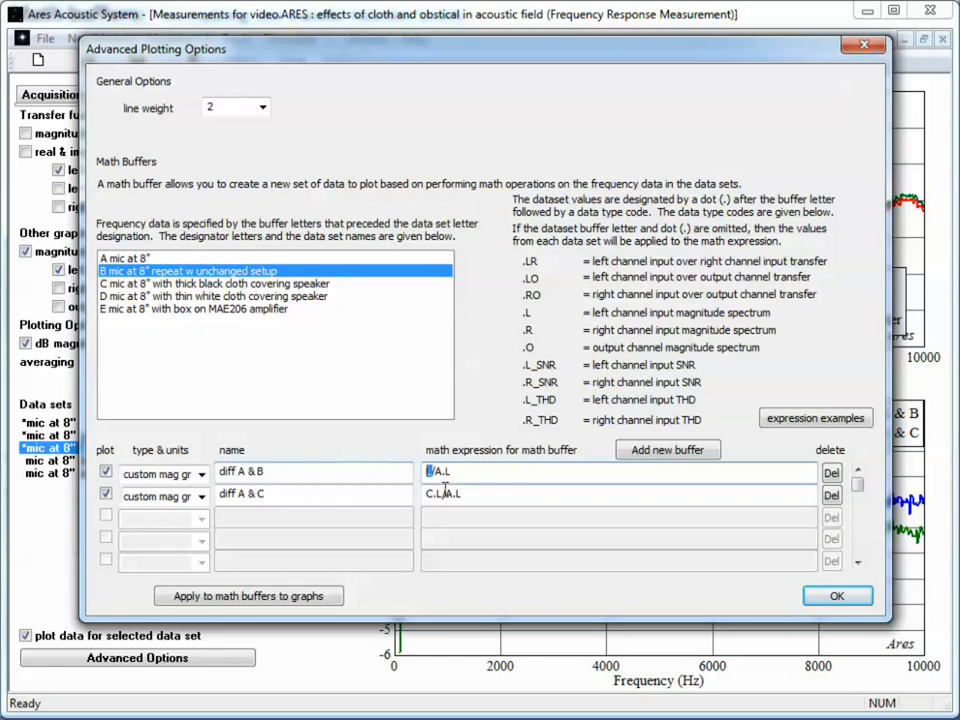
pyautogui.click(478, 481)
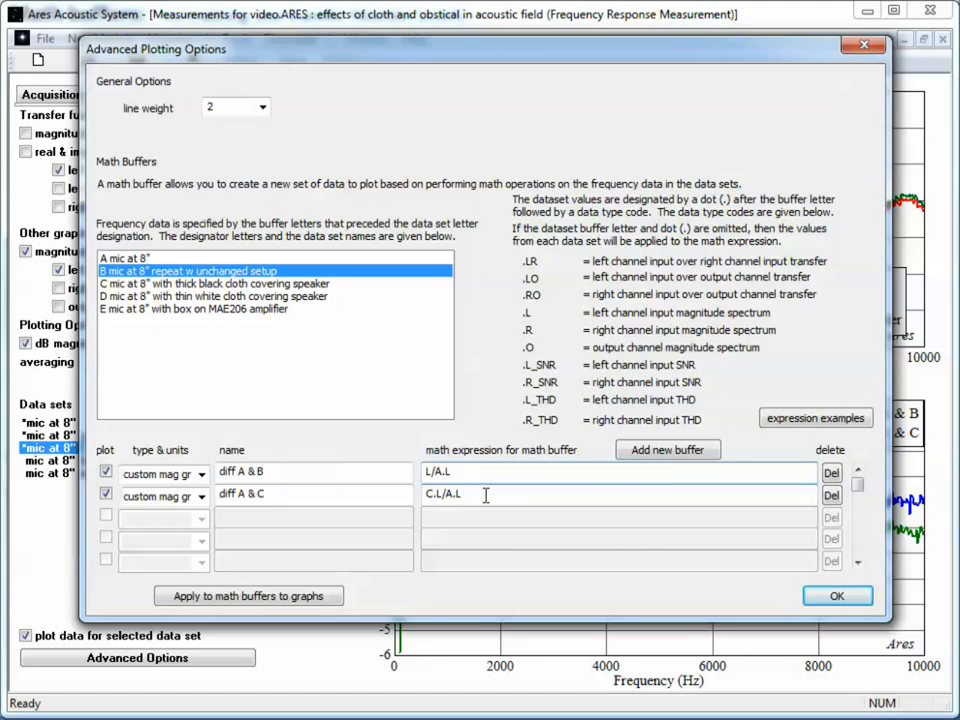
pyautogui.click(320, 466)
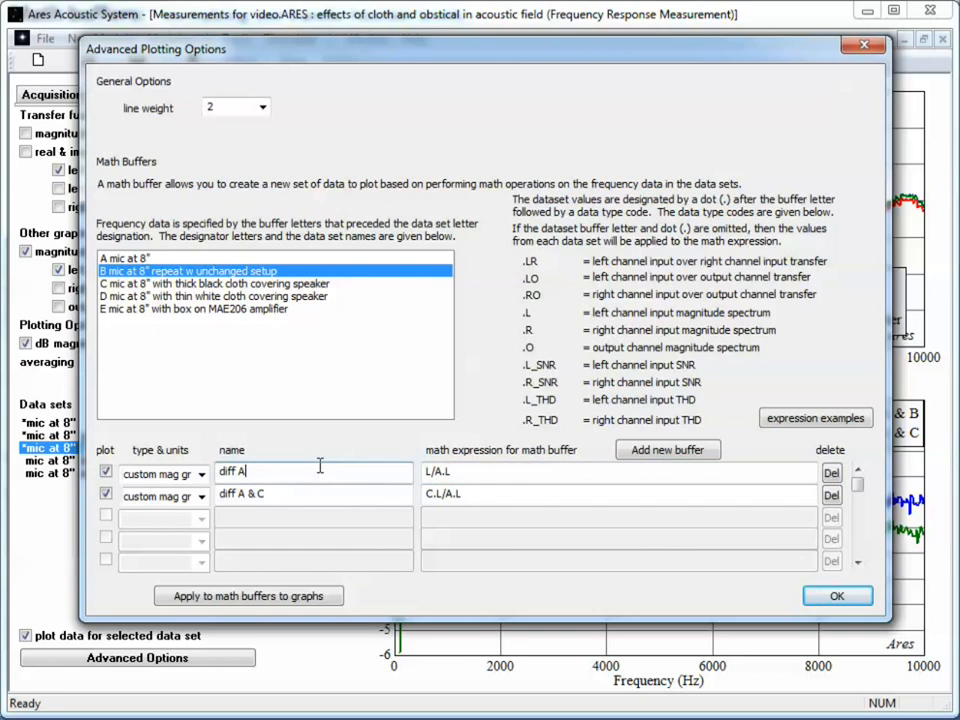
pyautogui.write('with')
# Step: Delete the diff A & C buffer and close the advanced plotting options, shifting the difference graph's legend to view the curves
pyautogui.click(831, 496)
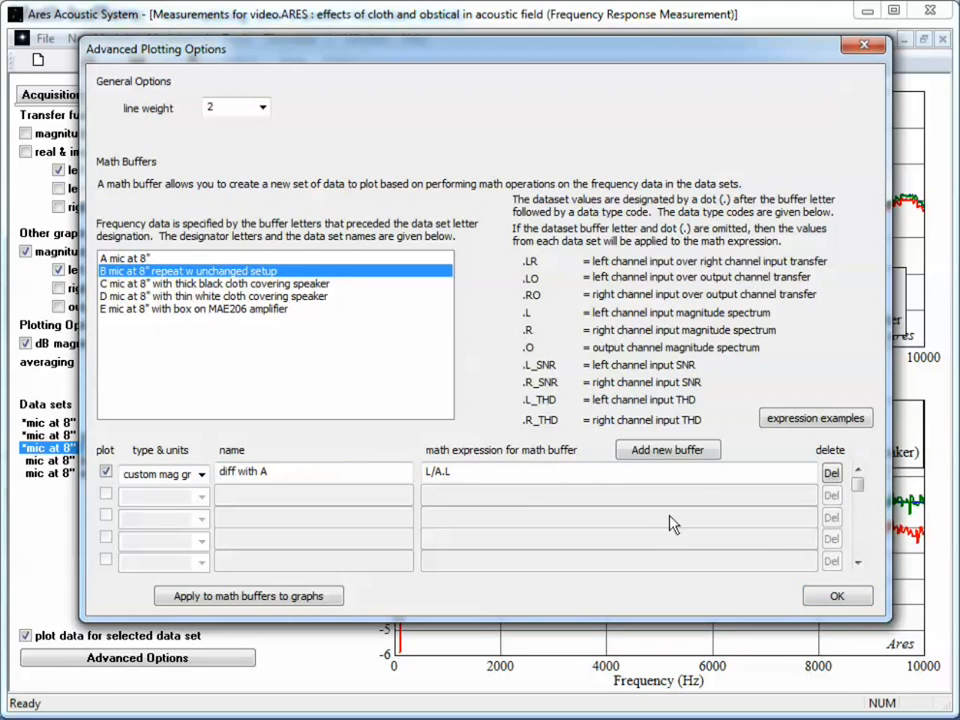
pyautogui.click(834, 597)
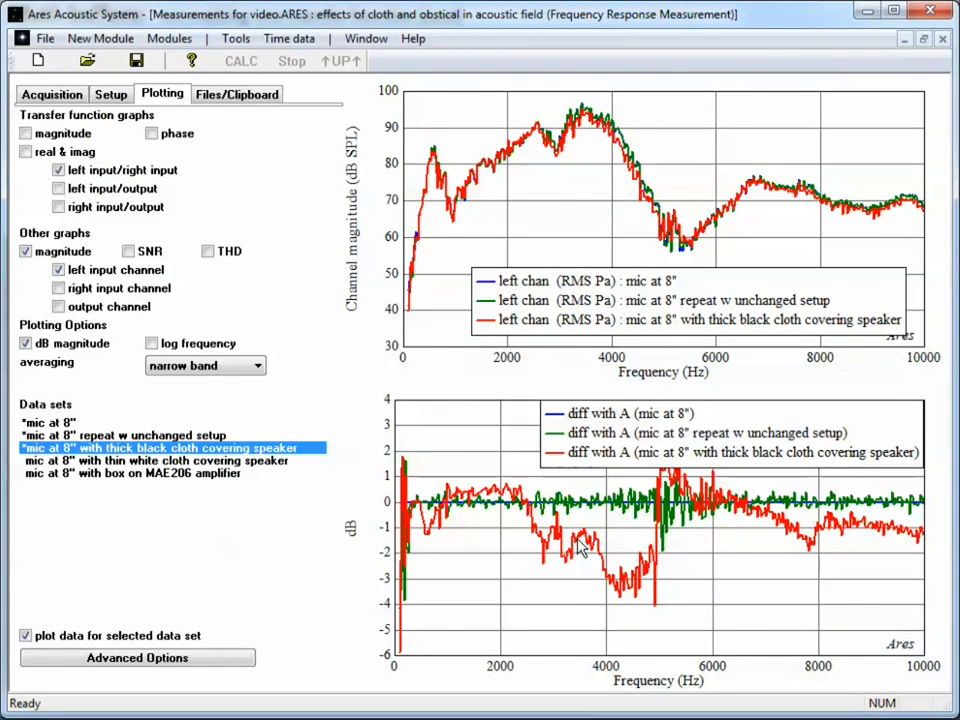
pyautogui.moveTo(615, 446); pyautogui.dragTo(535, 443)
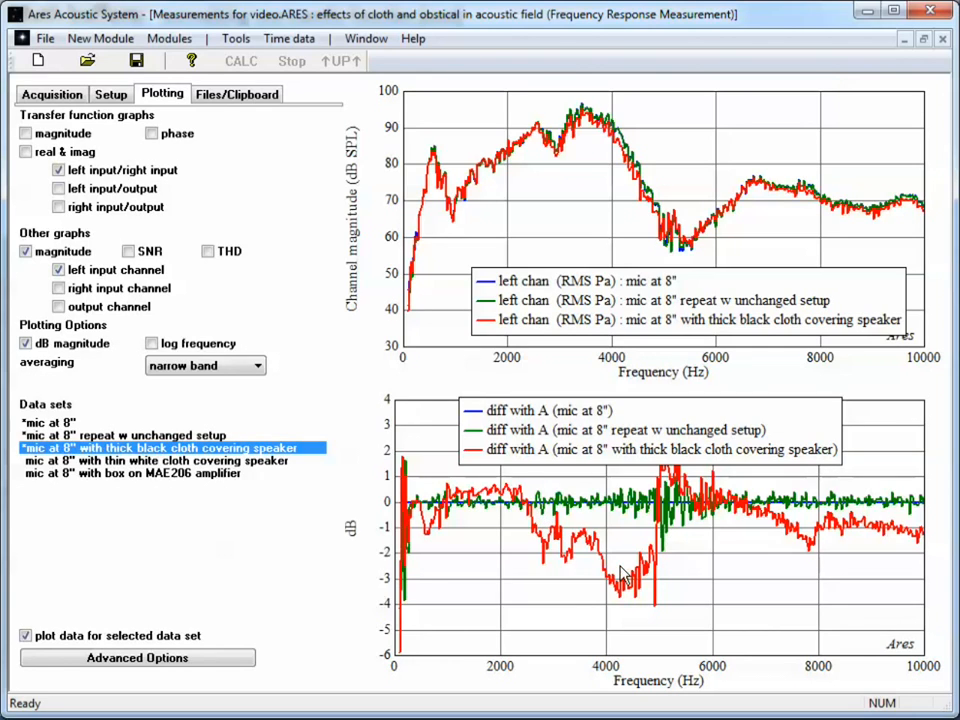
# Step: Plot the "thin white cloth covering speaker" and "box on MAE206 amplifier" data sets, moving the difference graph's legend off the curves
pyautogui.click(188, 462)
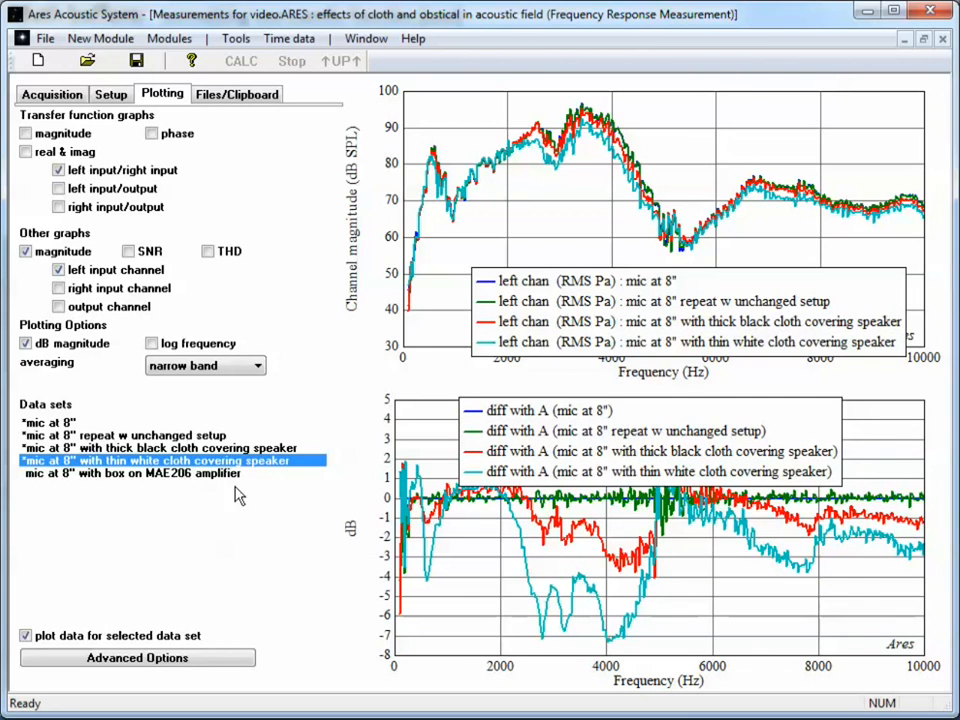
pyautogui.moveTo(614, 454); pyautogui.dragTo(674, 435)
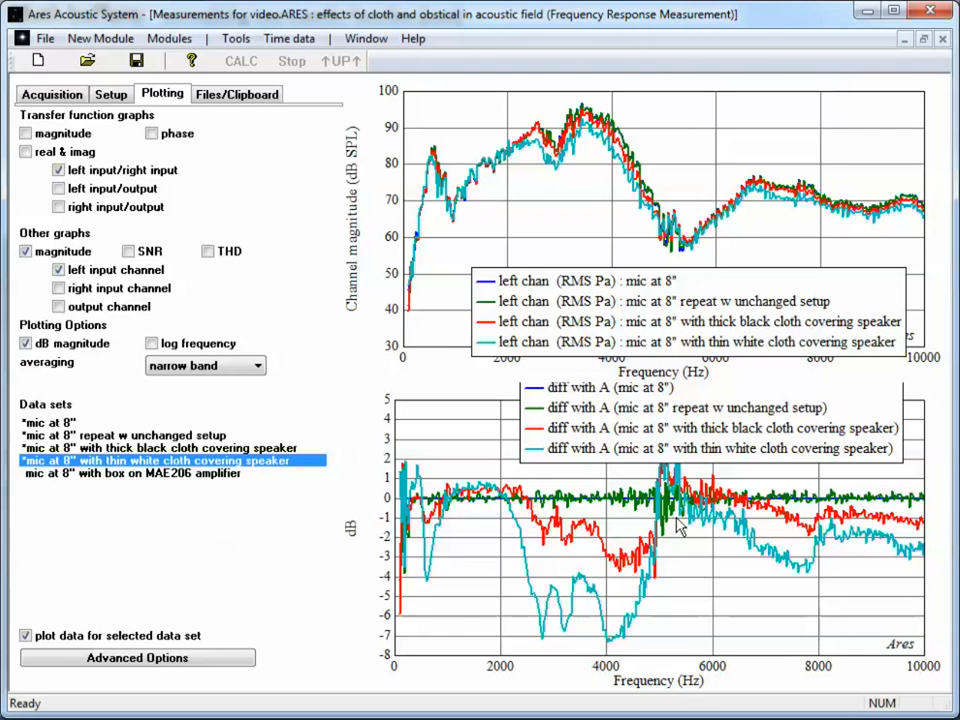
pyautogui.click(161, 477)
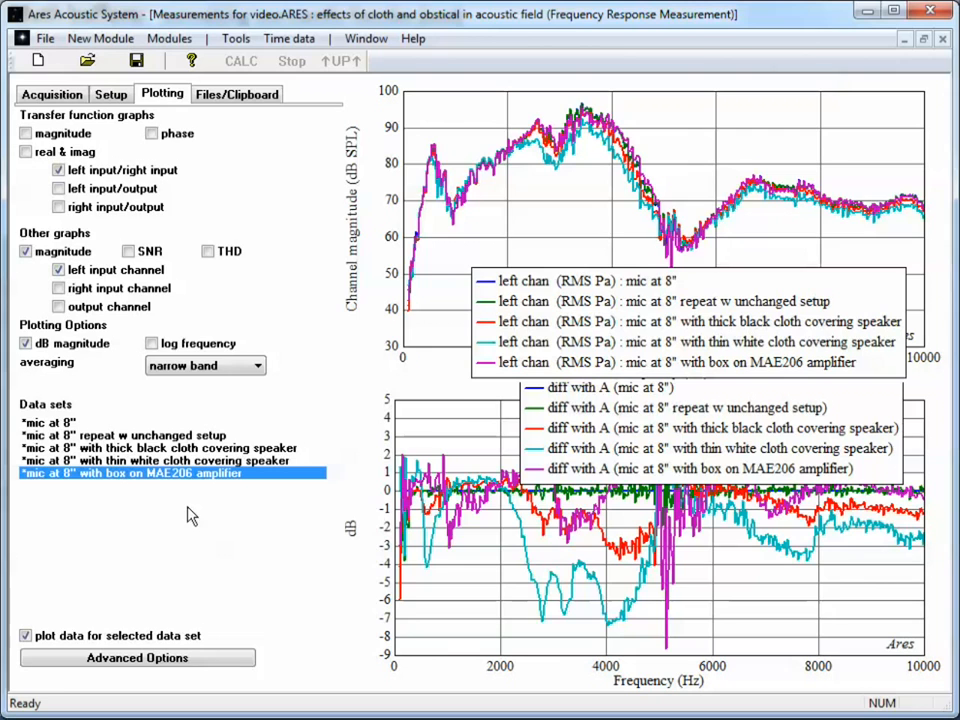
pyautogui.moveTo(657, 472); pyautogui.dragTo(738, 432)
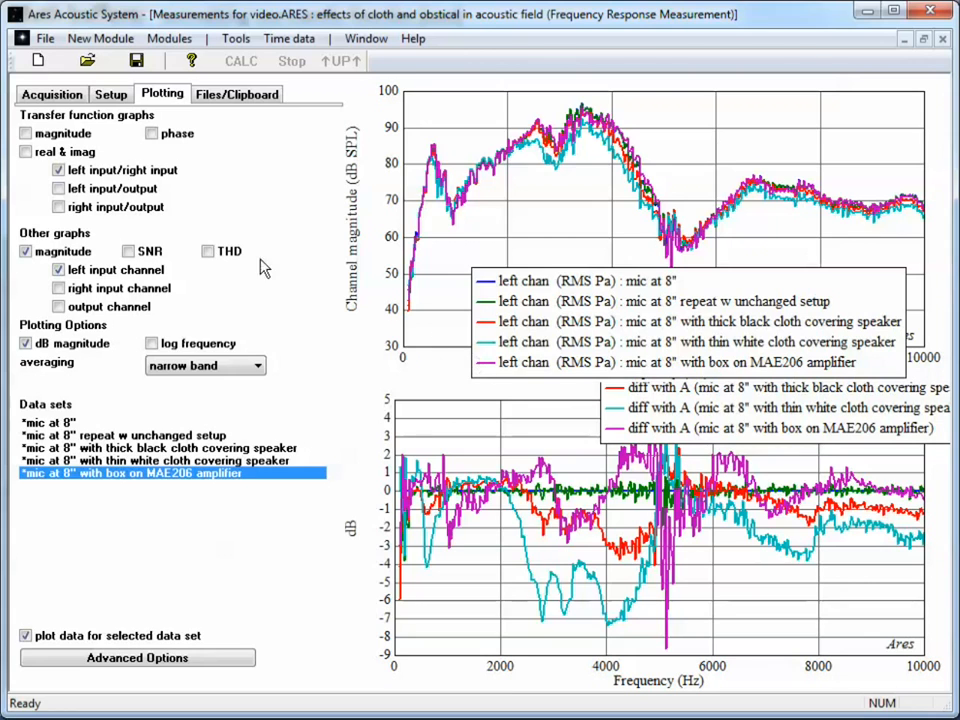
# Step: Hide the channel magnitude graph to enlarge the difference graph, and remove the "mic at 8"" data set from the plot
pyautogui.click(25, 251)
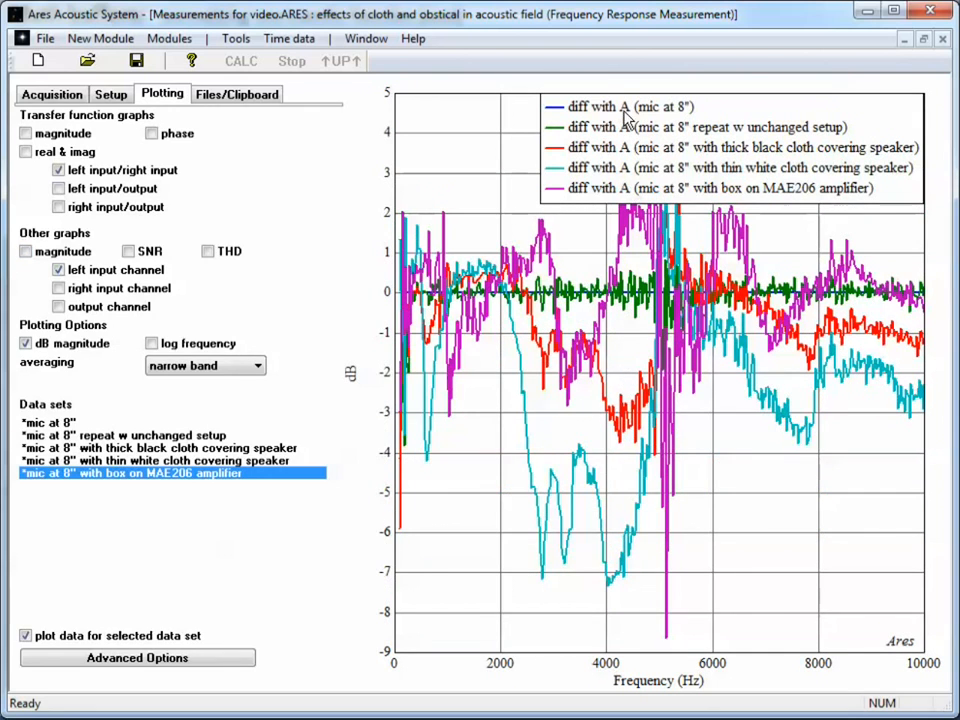
pyautogui.click(470, 92)
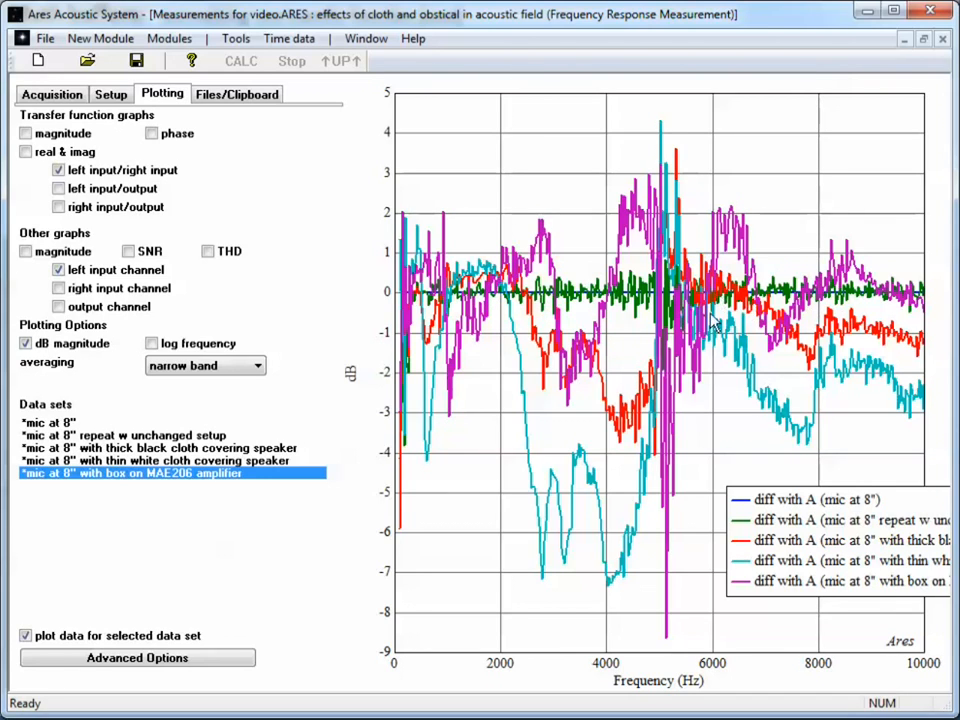
pyautogui.click(47, 424)
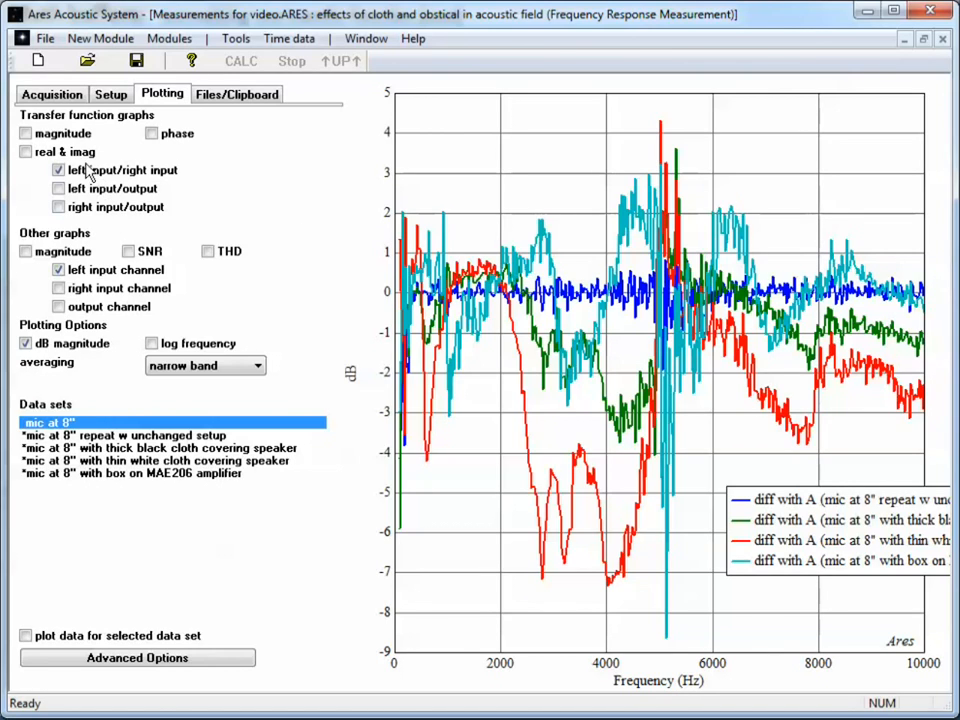
# Step: Show the channel magnitude graph again and turn off plotting of the diff with A buffer
pyautogui.click(26, 251)
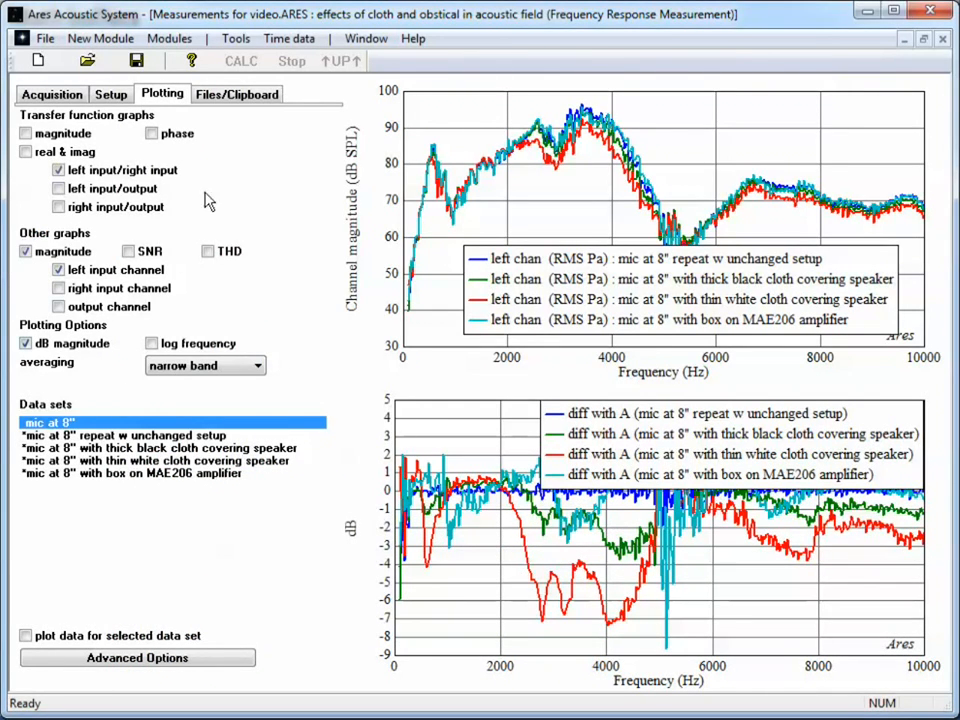
pyautogui.click(133, 658)
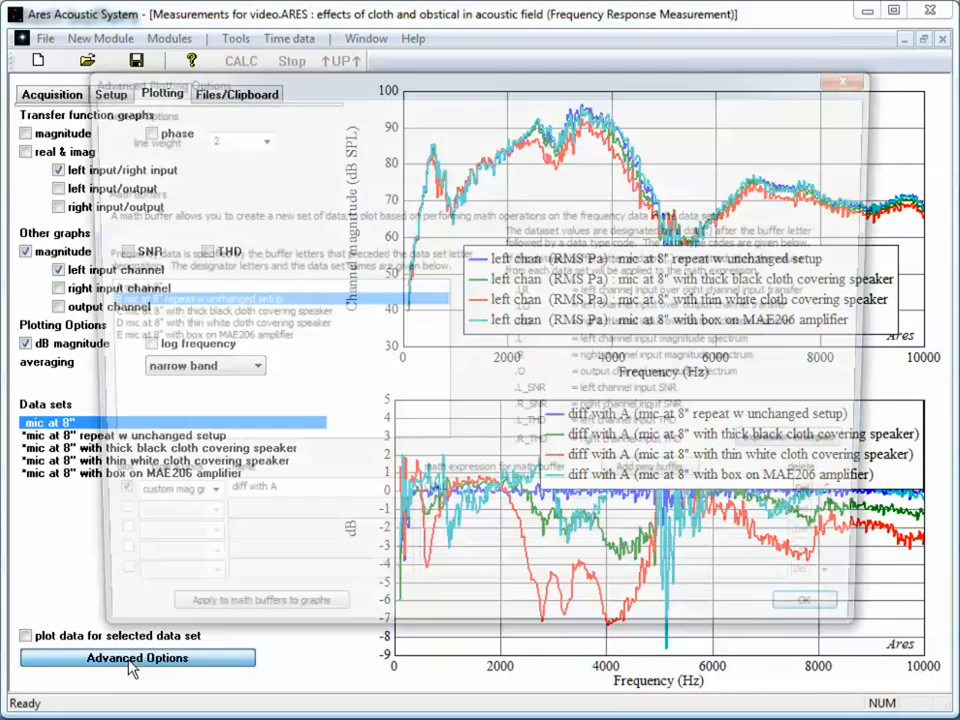
pyautogui.click(100, 502)
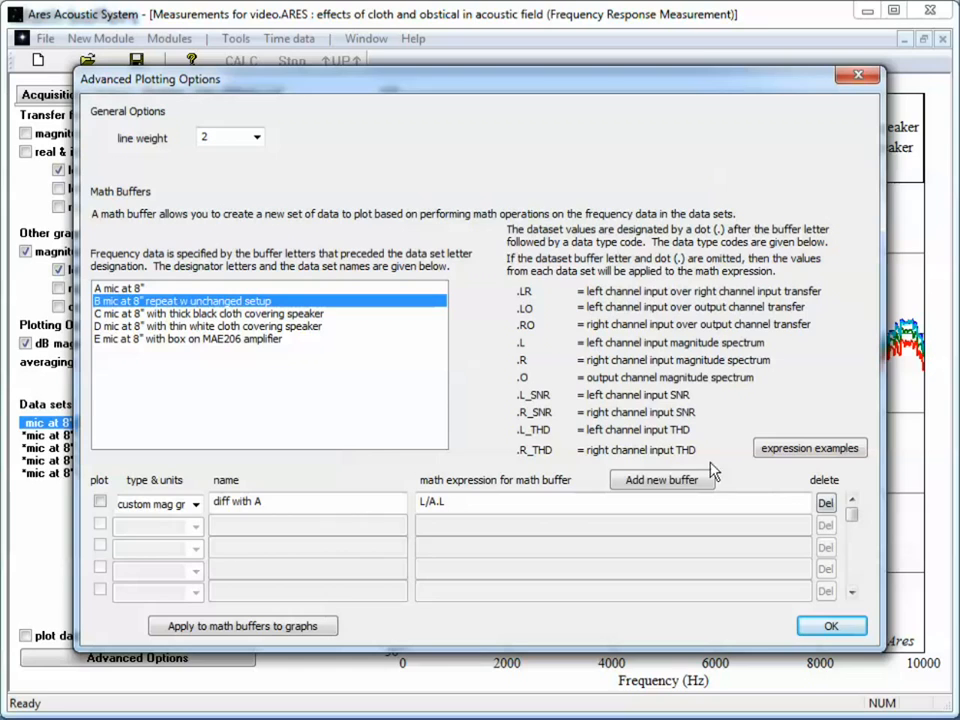
# Step: Add a new math buffer with the expression db(L/20e-60)>90 and name it ">90?"
pyautogui.click(661, 480)
pyautogui.click(473, 521)
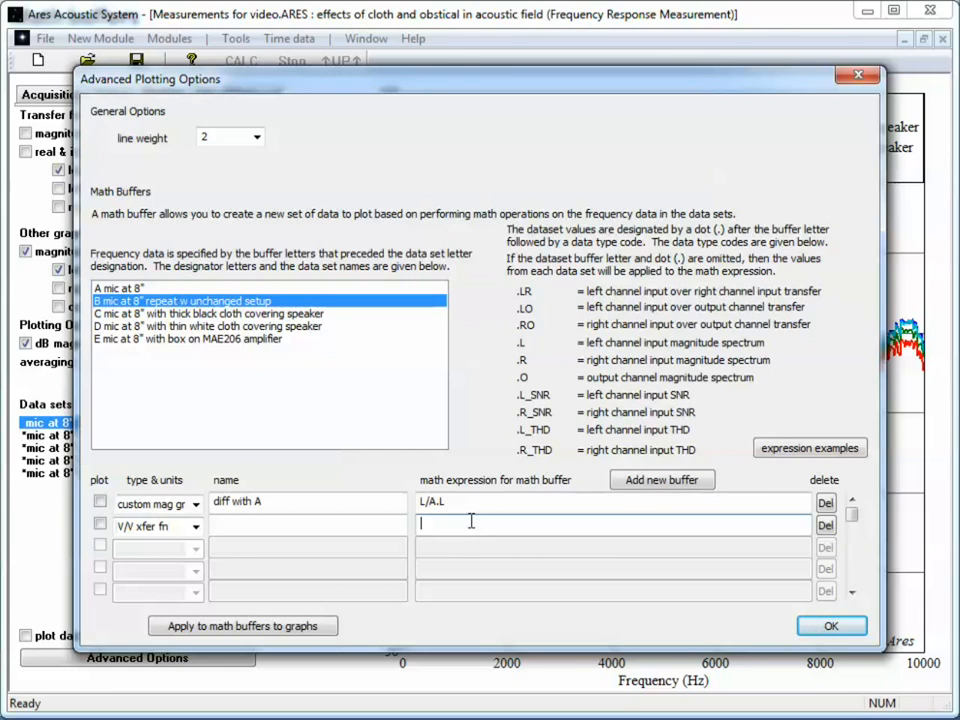
pyautogui.write('db(')
pyautogui.write('L/20e-60)>90')
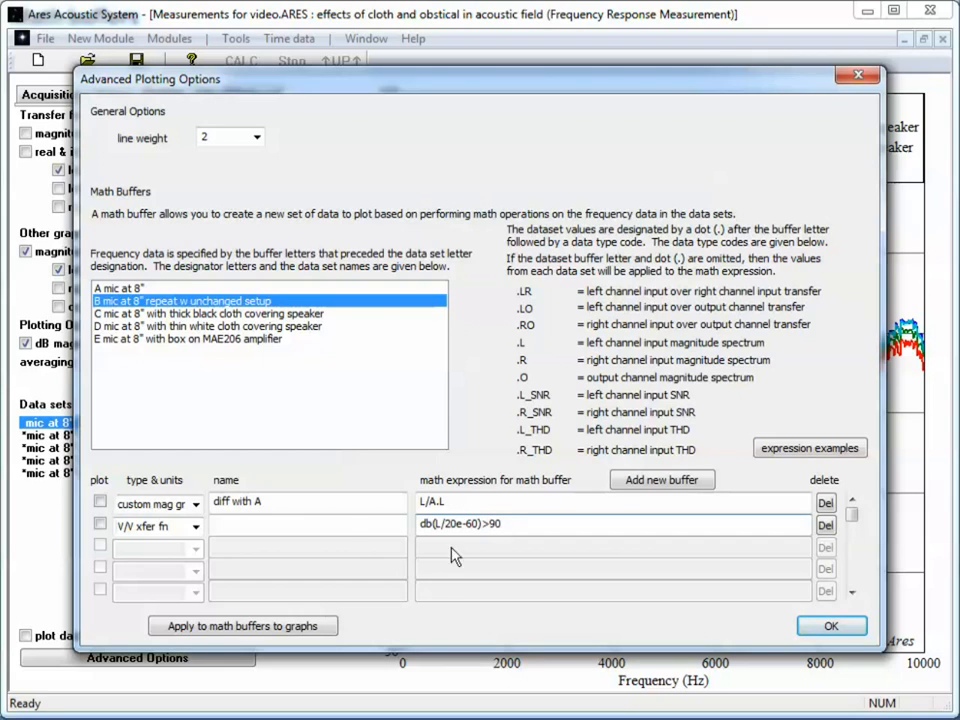
pyautogui.click(332, 524)
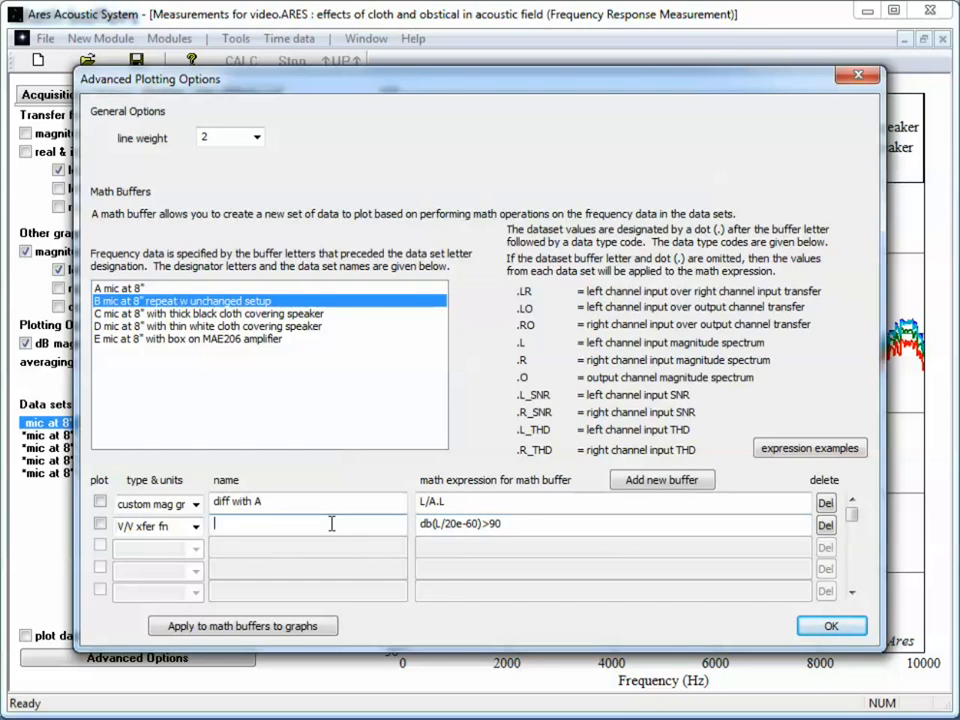
pyautogui.write('>90')
# Step: Plot the >90? buffer as a custom mag graph, close the advanced plotting options and turn off dB magnitude
pyautogui.click(196, 526)
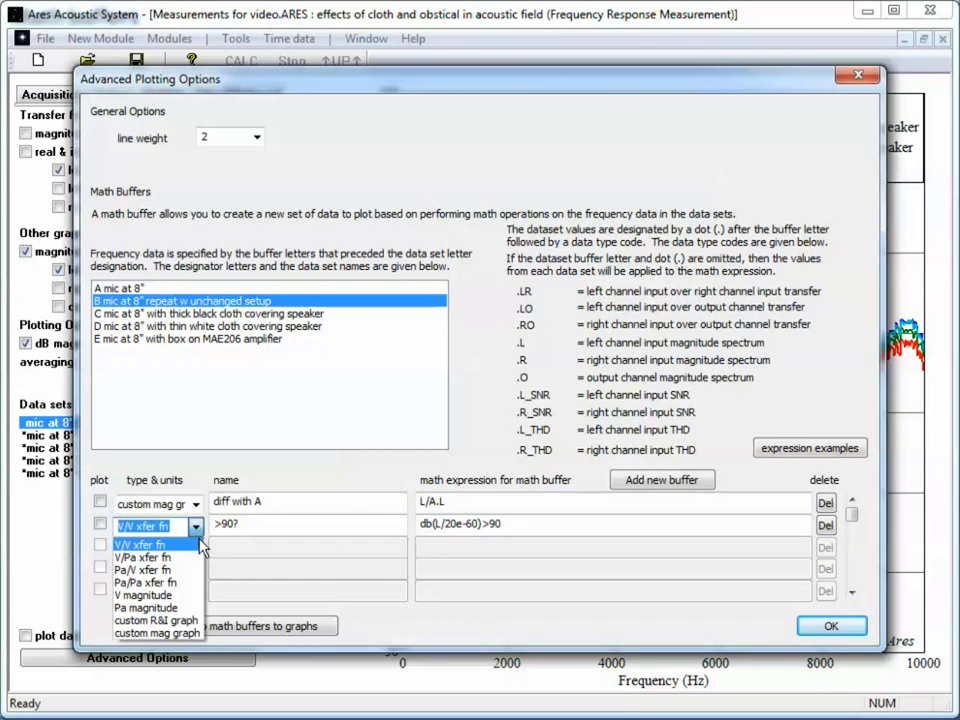
pyautogui.click(132, 633)
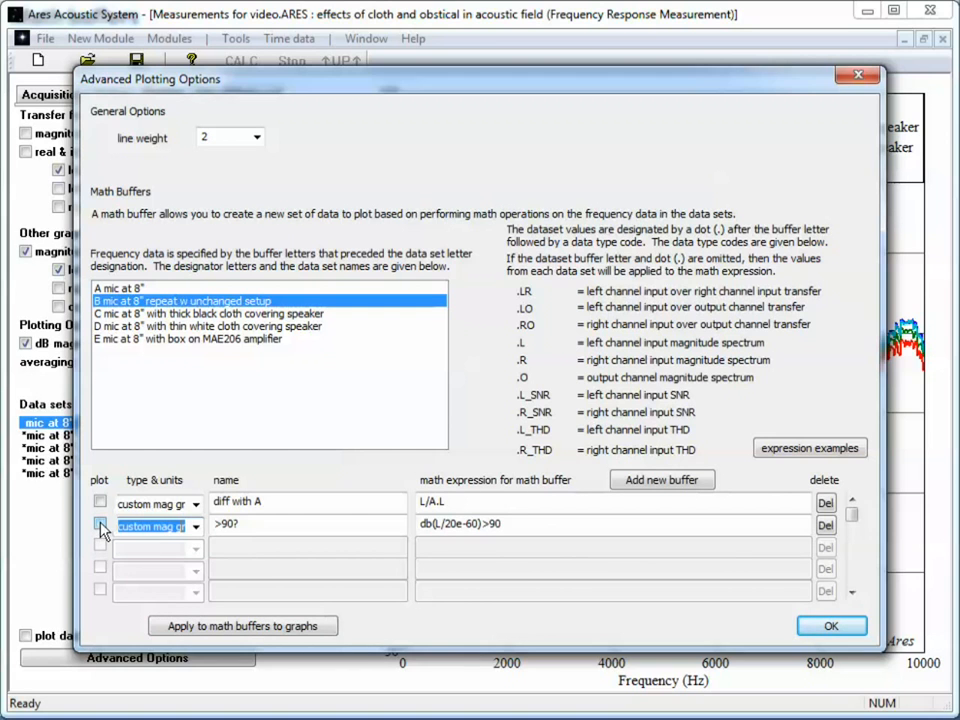
pyautogui.click(101, 527)
pyautogui.click(838, 632)
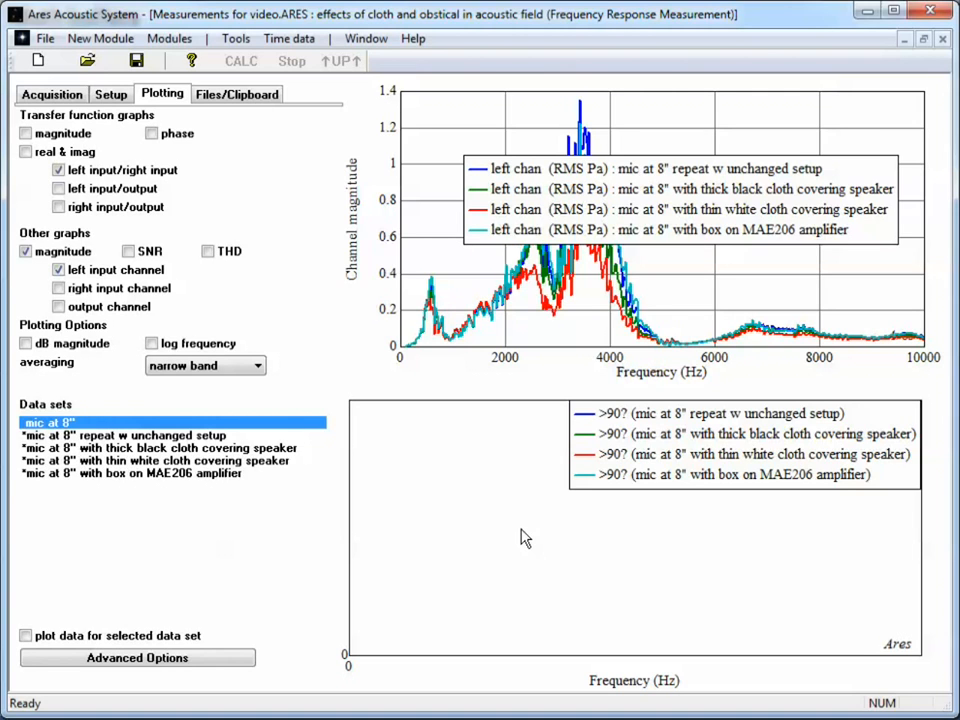
# Step: Correct the >90? math buffer's expression to db(L/20e-6)>90 and close the advanced plotting options
pyautogui.click(213, 658)
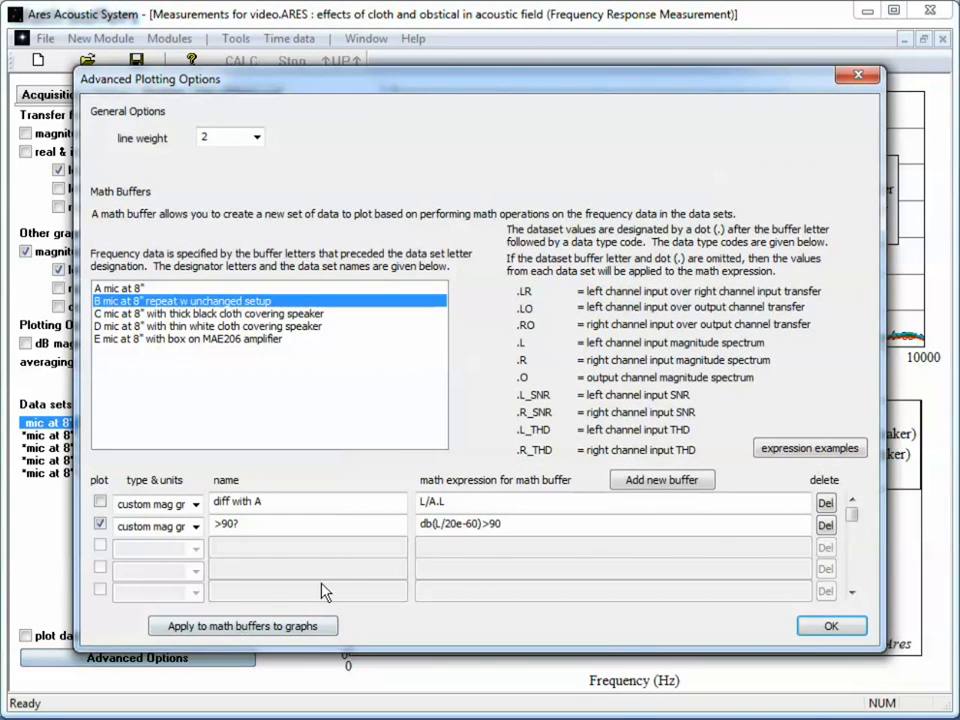
pyautogui.click(474, 528)
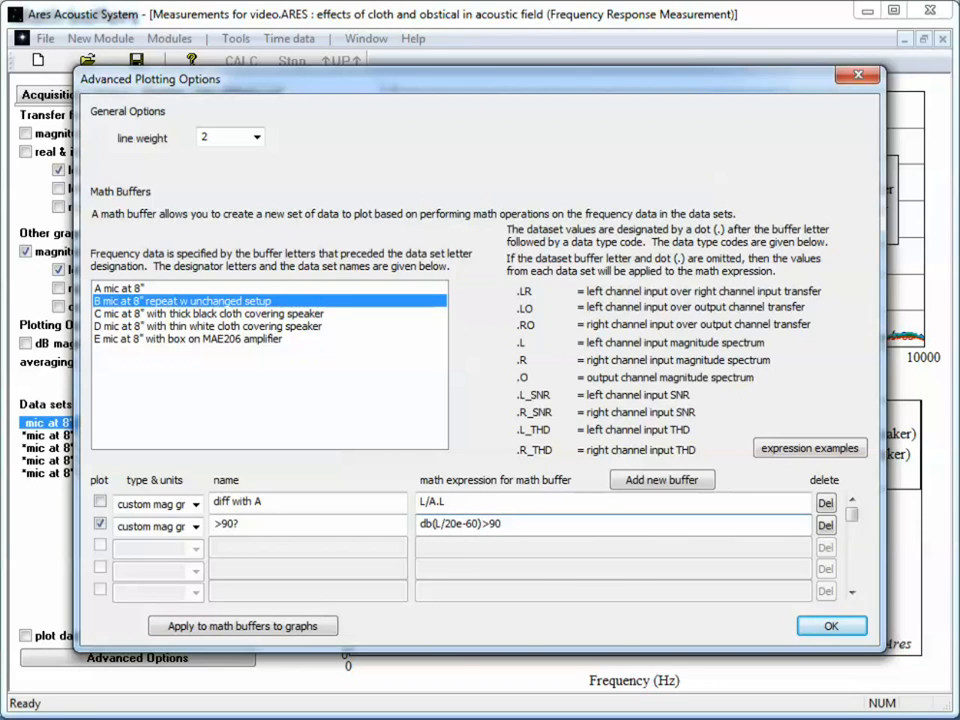
pyautogui.press('BackSpace')
pyautogui.click(851, 630)
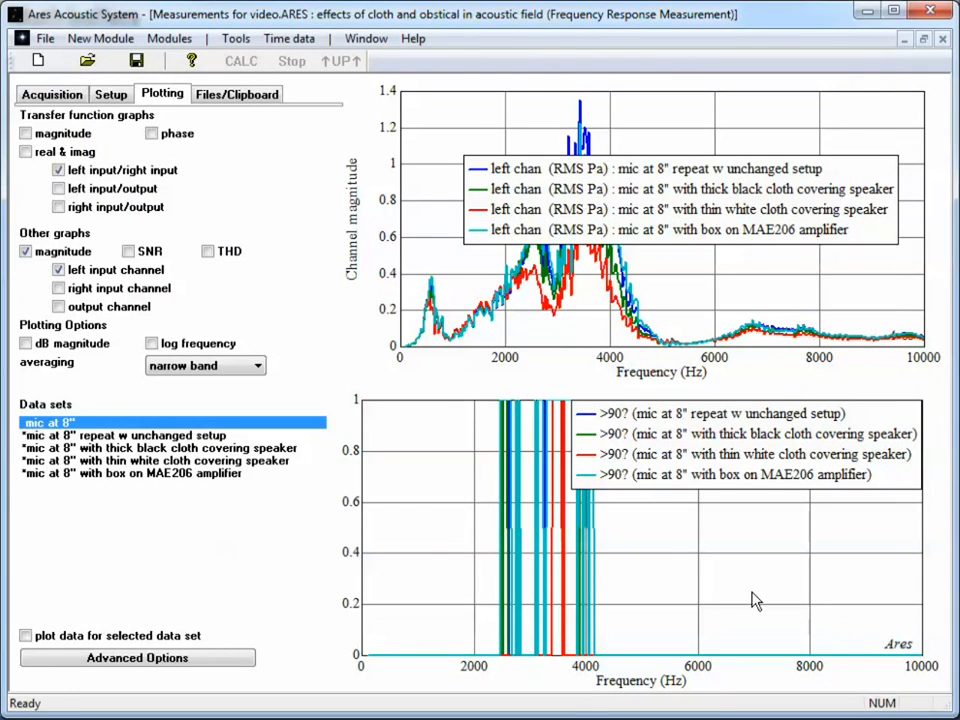
# Step: Move both graph legends clear of the curves and turn on dB magnitude
pyautogui.moveTo(666, 447); pyautogui.dragTo(733, 487)
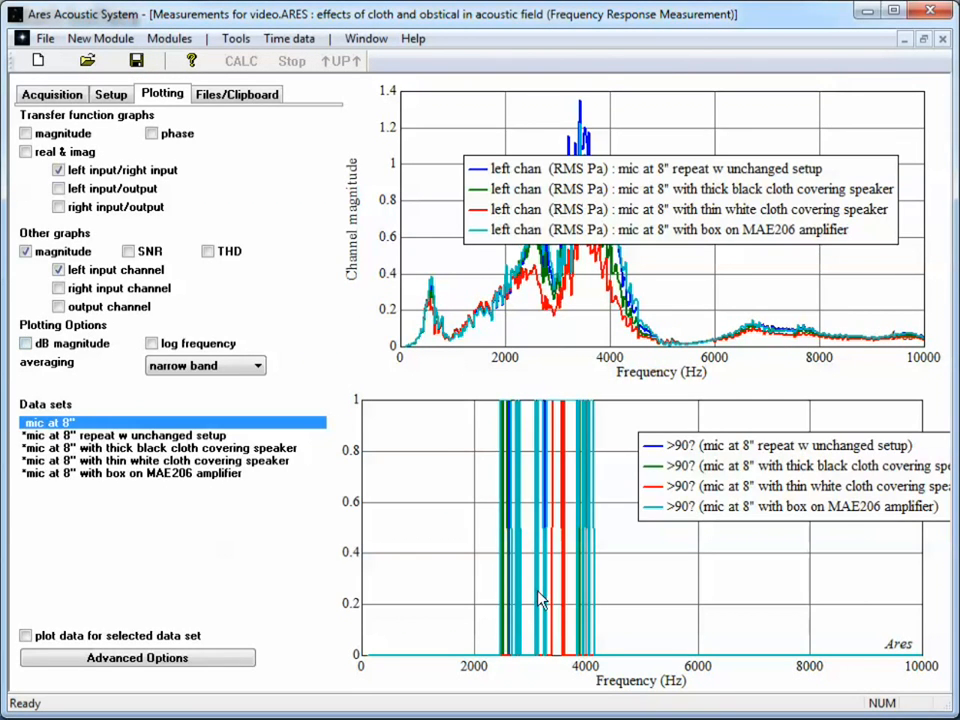
pyautogui.moveTo(499, 206); pyautogui.dragTo(711, 141)
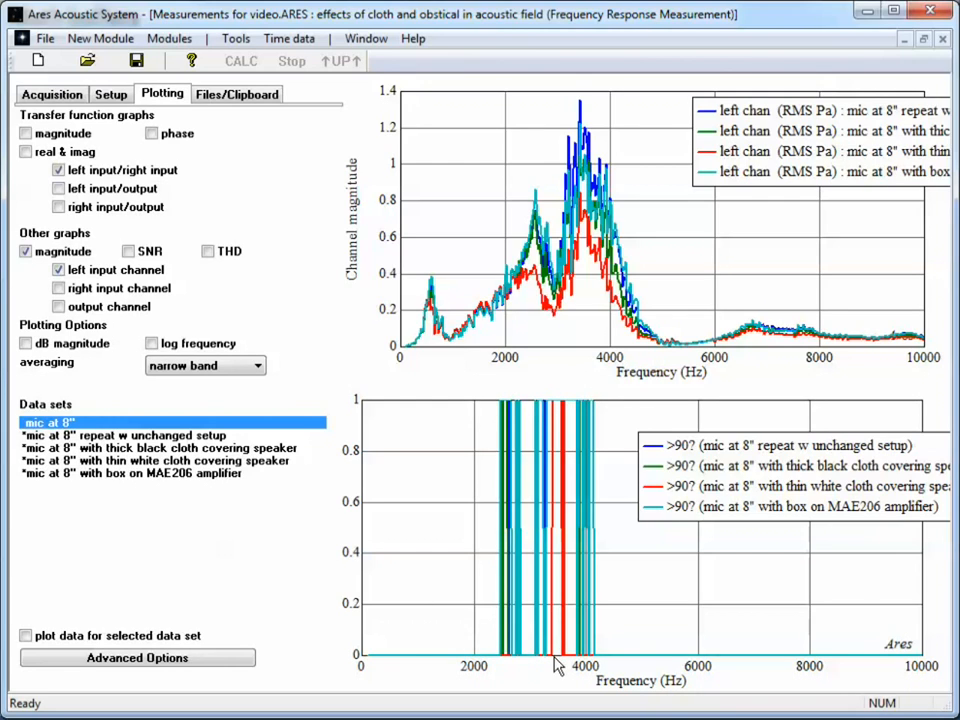
pyautogui.click(27, 346)
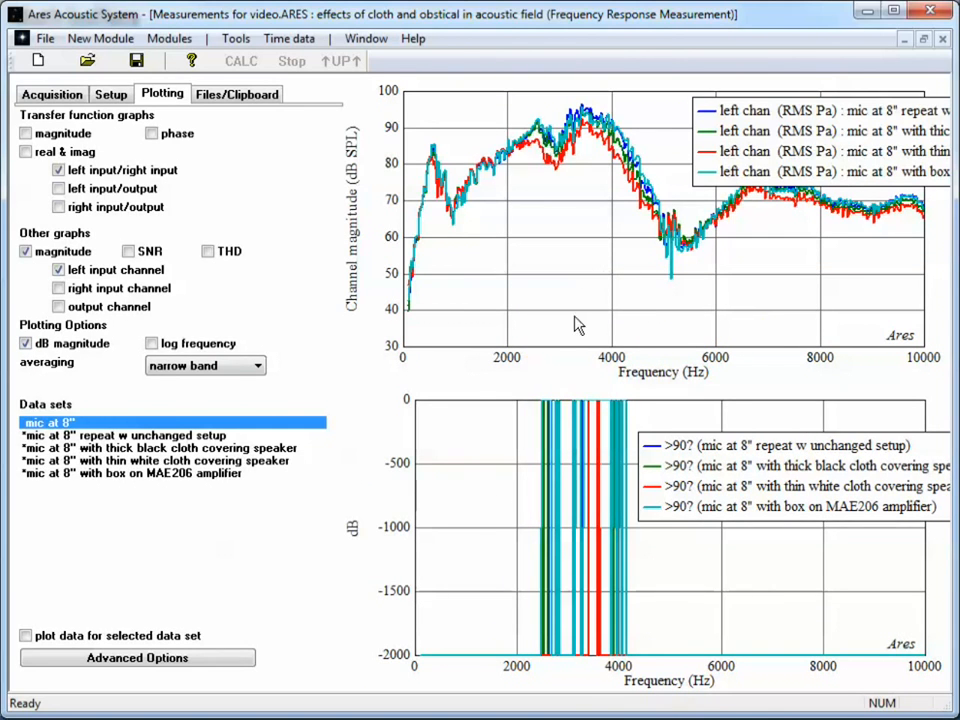
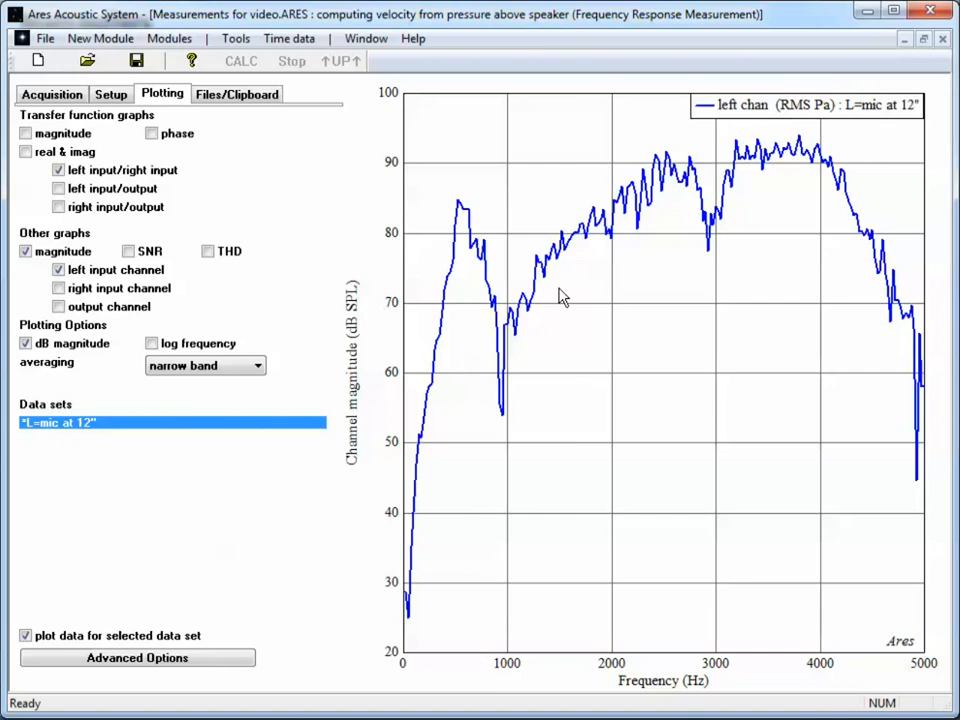
# Step: Add a new math buffer in the advanced plotting options and name it "V (m/s)"
pyautogui.click(189, 667)
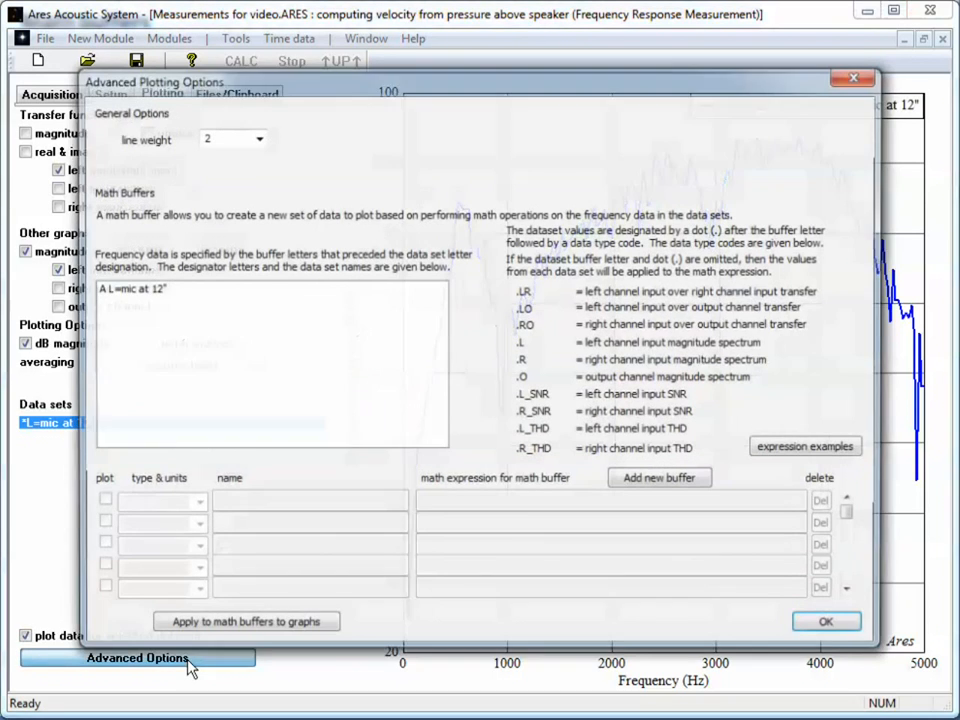
pyautogui.click(678, 486)
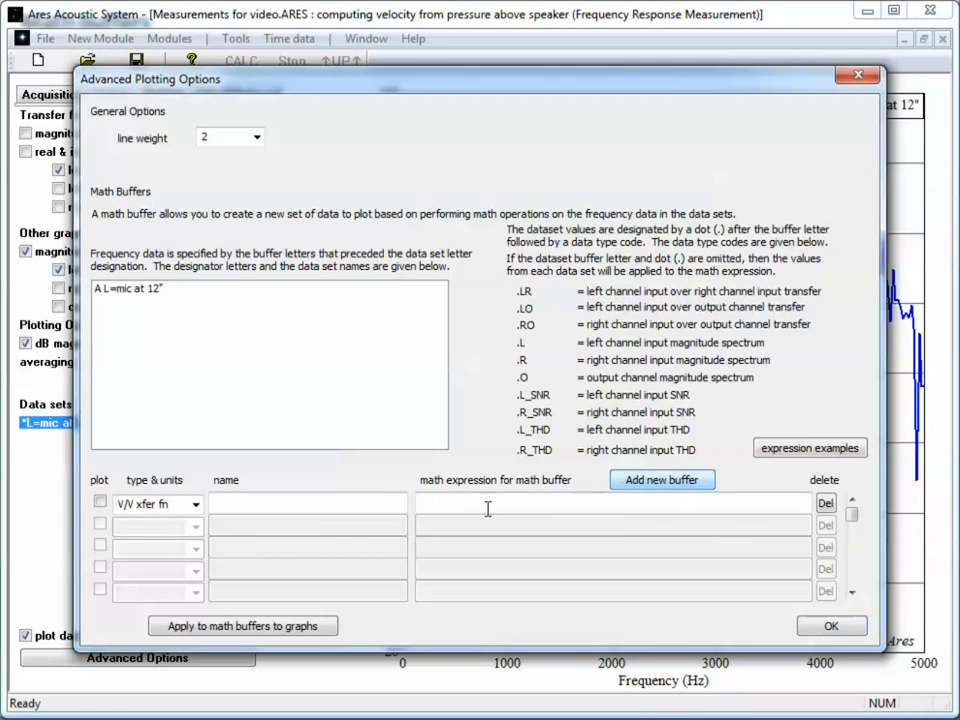
pyautogui.click(339, 505)
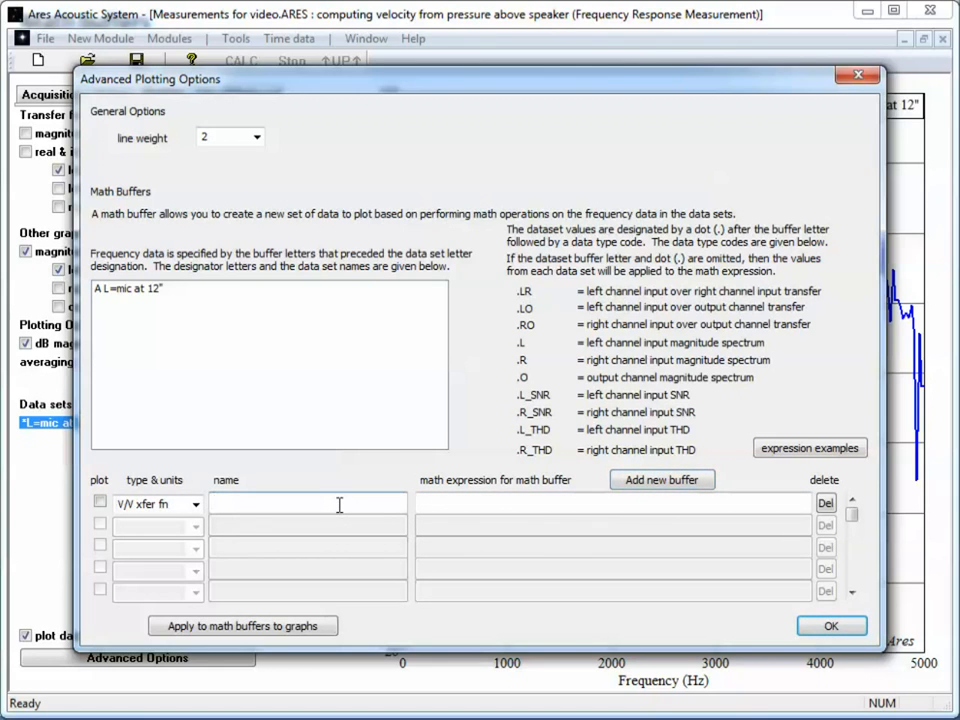
pyautogui.write('V (m/s)')
# Step: Enter abs(A.L)*2*pi*0.3/() as the V (m/s) buffer's math expression, leaving the denominator parentheses empty
pyautogui.click(454, 503)
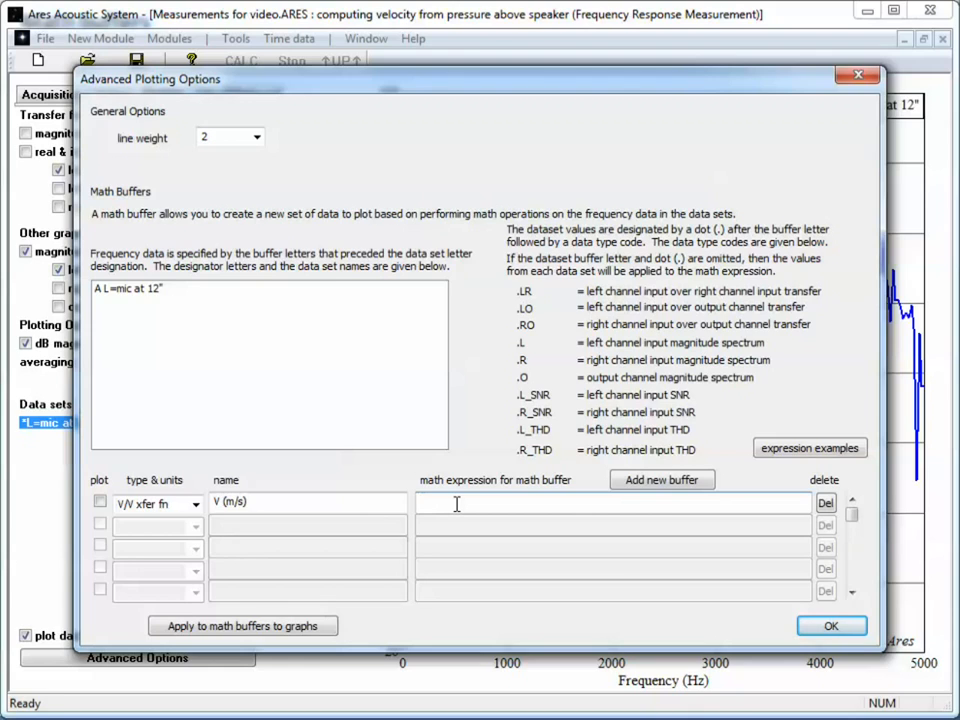
pyautogui.write('A.L')
pyautogui.press('Home')
pyautogui.write('abs(')
pyautogui.press('End')
pyautogui.write(')')
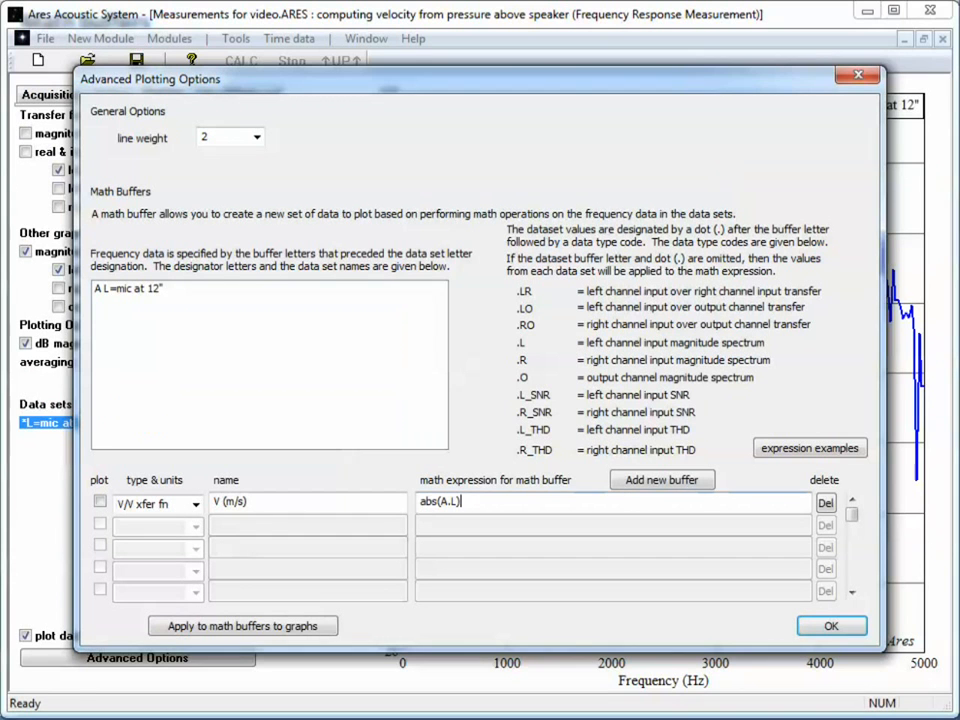
pyautogui.write('*2*pi*')
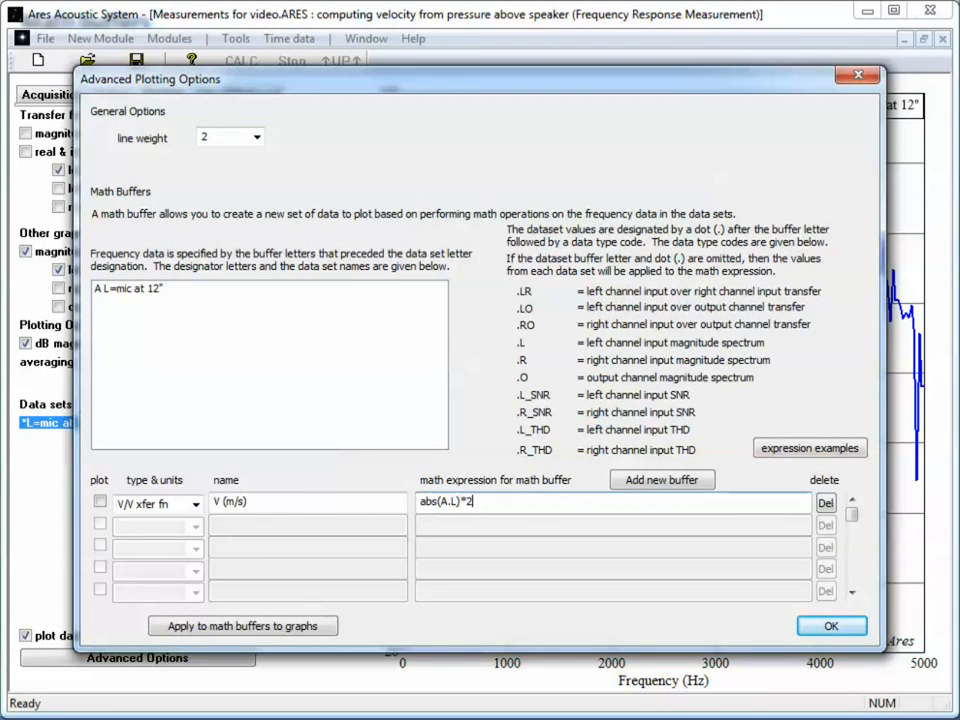
pyautogui.write('0.3/()')
# Step: Fill in the denominator of the V (m/s) expression with w*1.2*pi*(25.4/1000/2)^2
pyautogui.hotkey('alt', 'Tab')
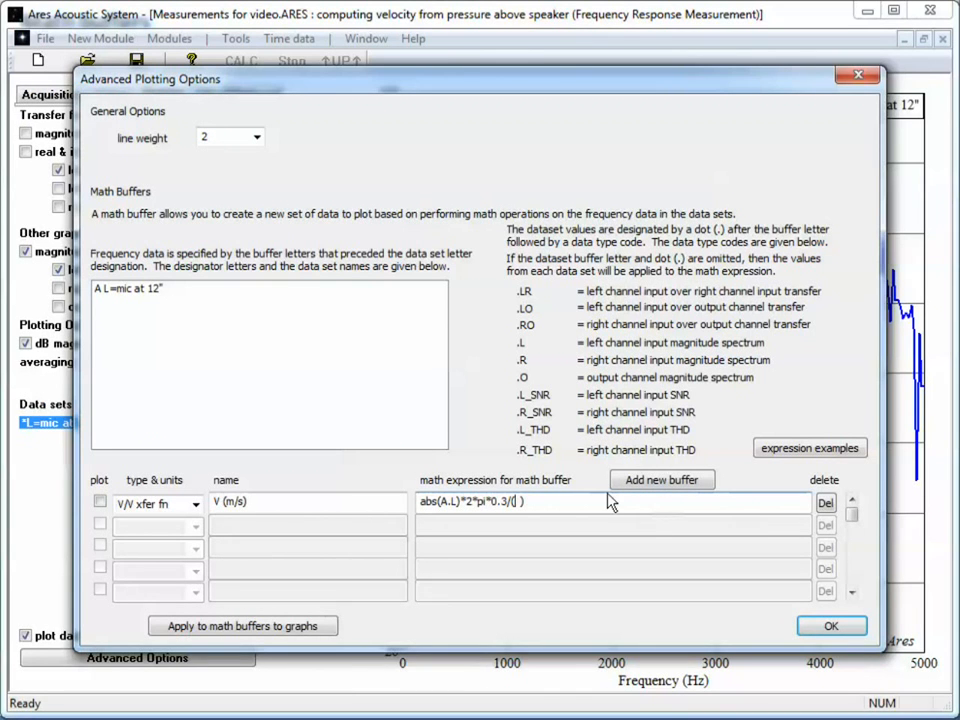
pyautogui.write('2*1.')
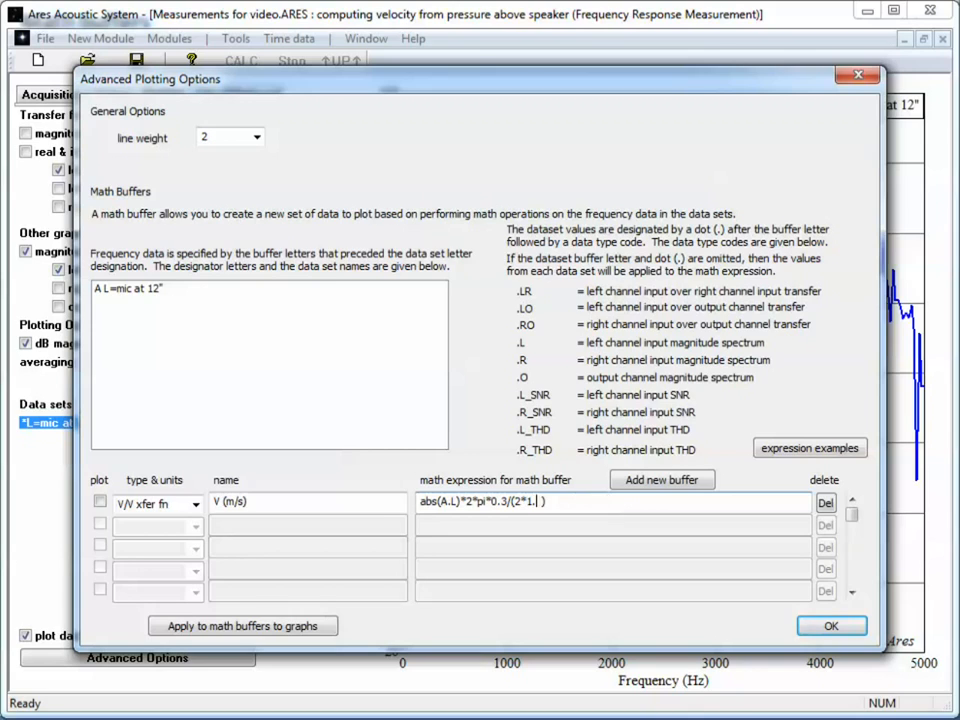
pyautogui.press('BackSpace')
pyautogui.press('BackSpace')
pyautogui.press('BackSpace')
pyautogui.write('w*1.2*pi*(0')
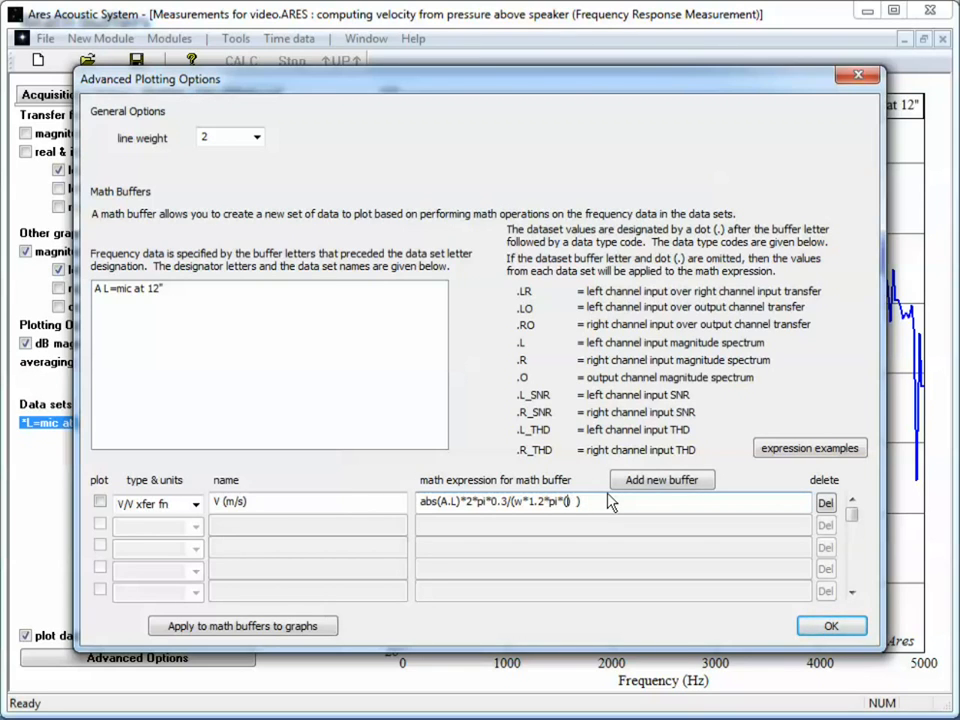
pyautogui.press('BackSpace')
pyautogui.write('25.4)')
pyautogui.press('Left')
pyautogui.write('/1000')
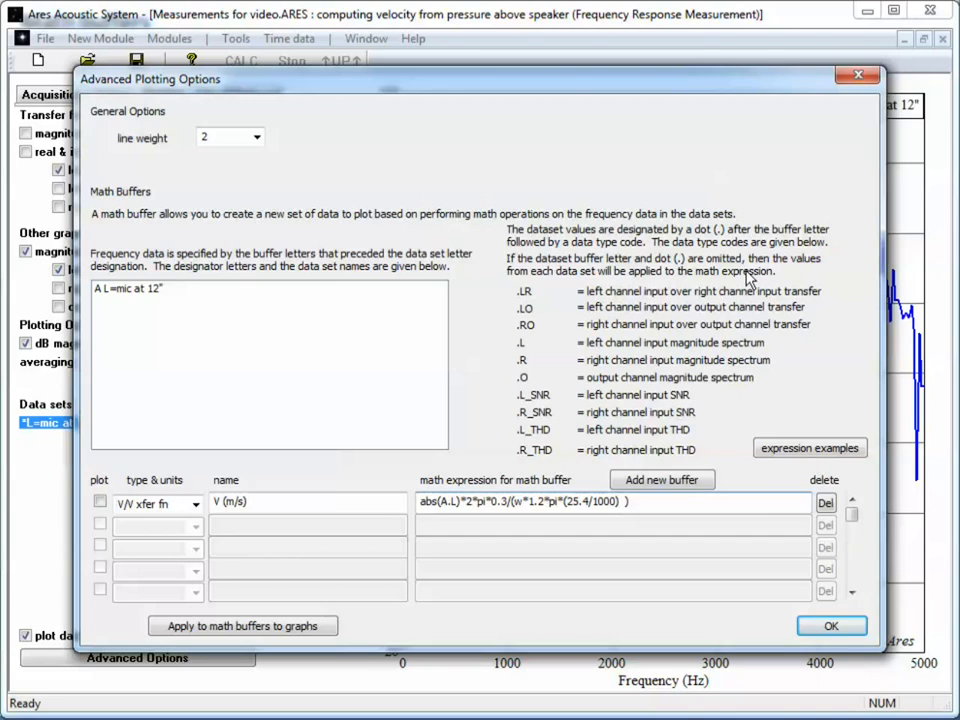
pyautogui.write('/2)^2')
# Step: Plot the V (m/s) buffer as a custom mag graph, close the advanced plotting options and turn off dB magnitude
pyautogui.click(196, 505)
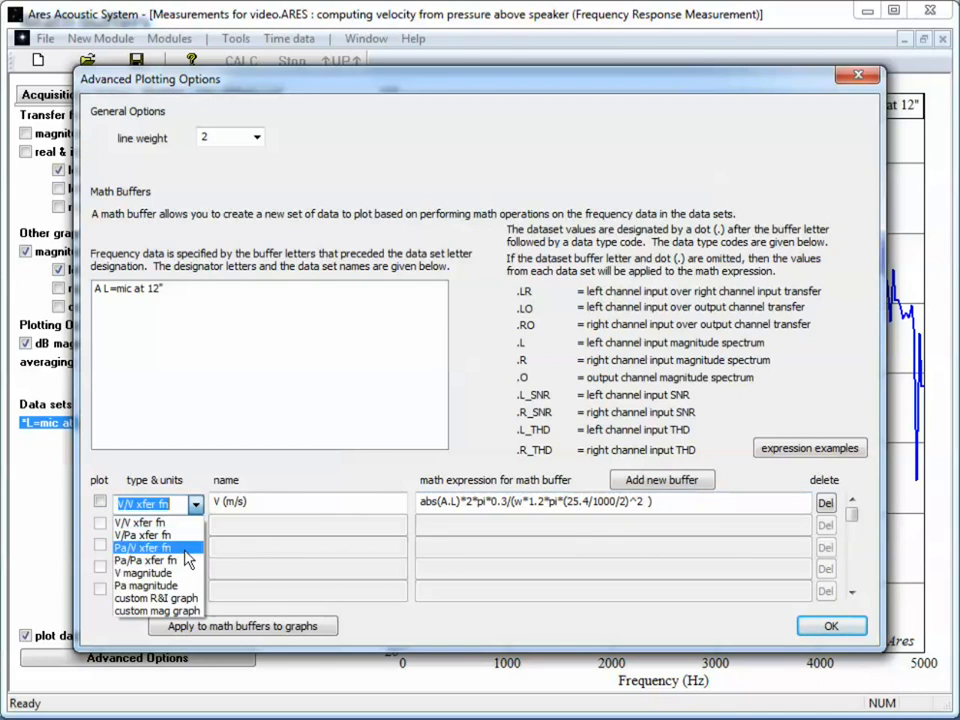
pyautogui.click(188, 612)
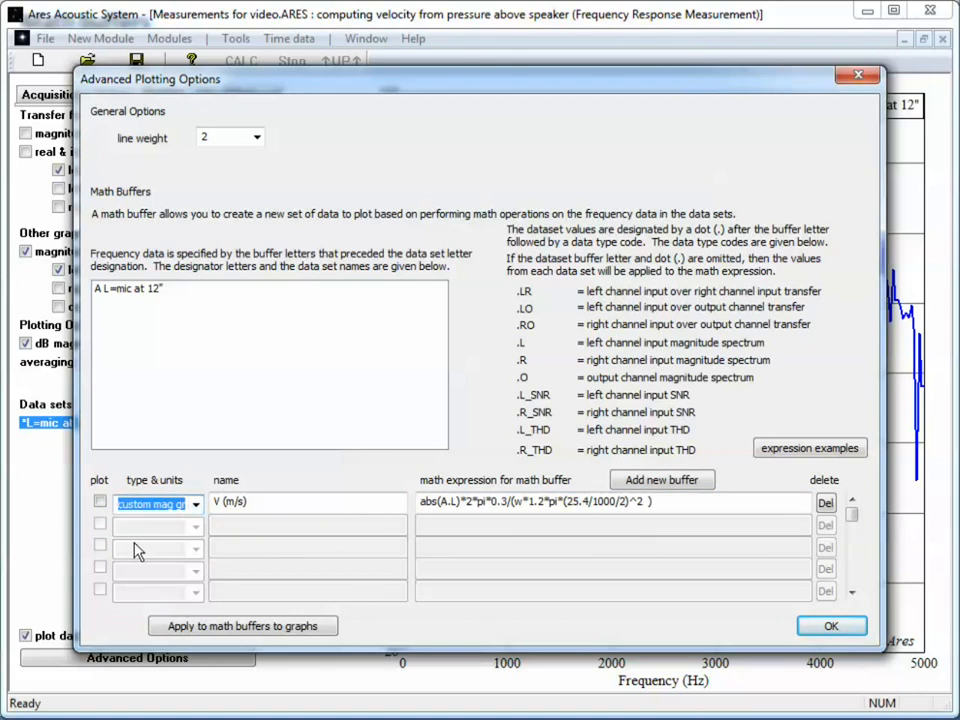
pyautogui.click(100, 502)
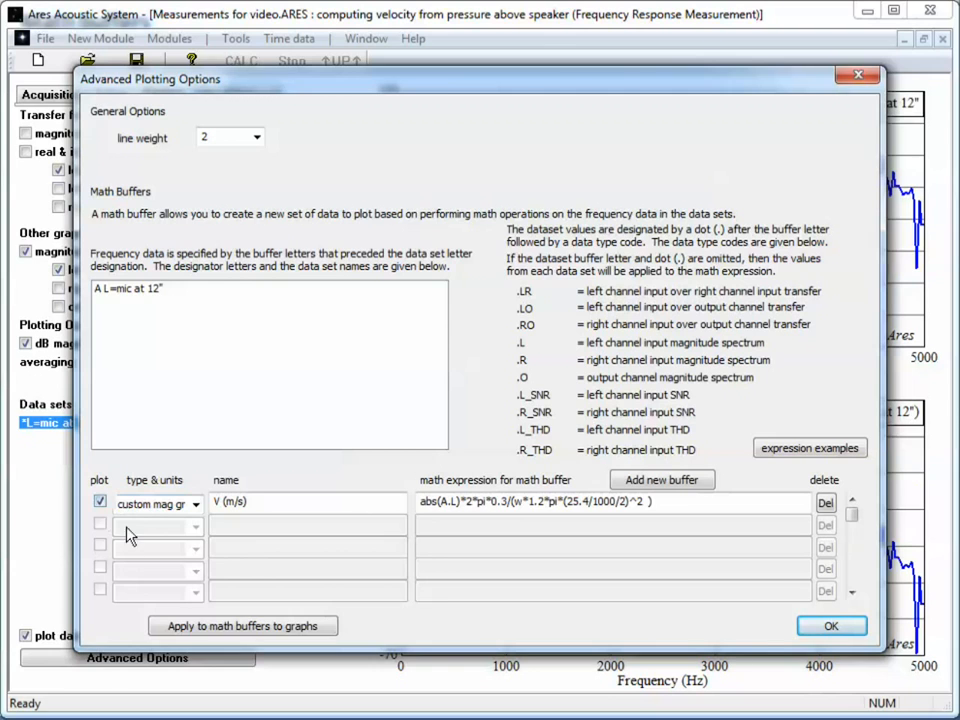
pyautogui.click(830, 626)
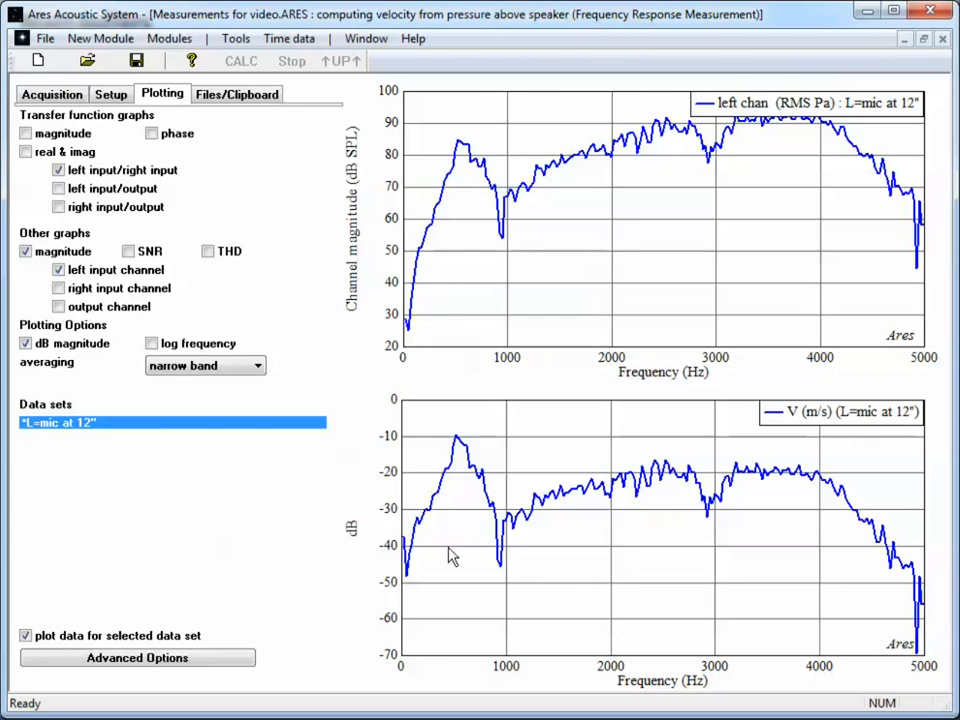
pyautogui.click(47, 344)
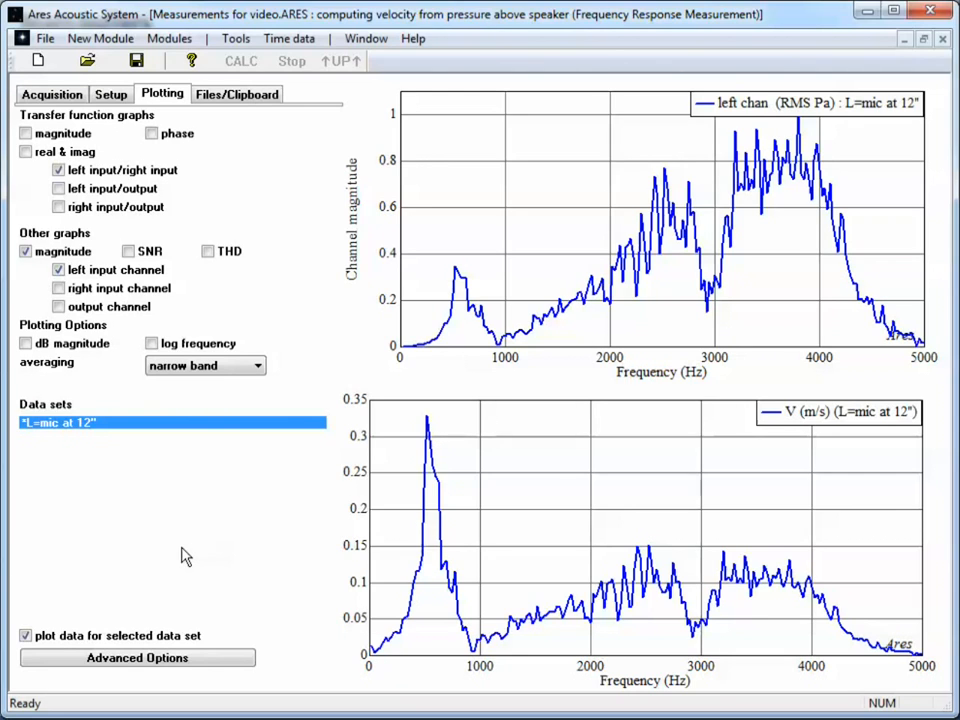
# Step: Hide the channel magnitude graph and turn off plotting of the V (m/s) buffer in the advanced plotting options
pyautogui.click(66, 254)
pyautogui.click(139, 658)
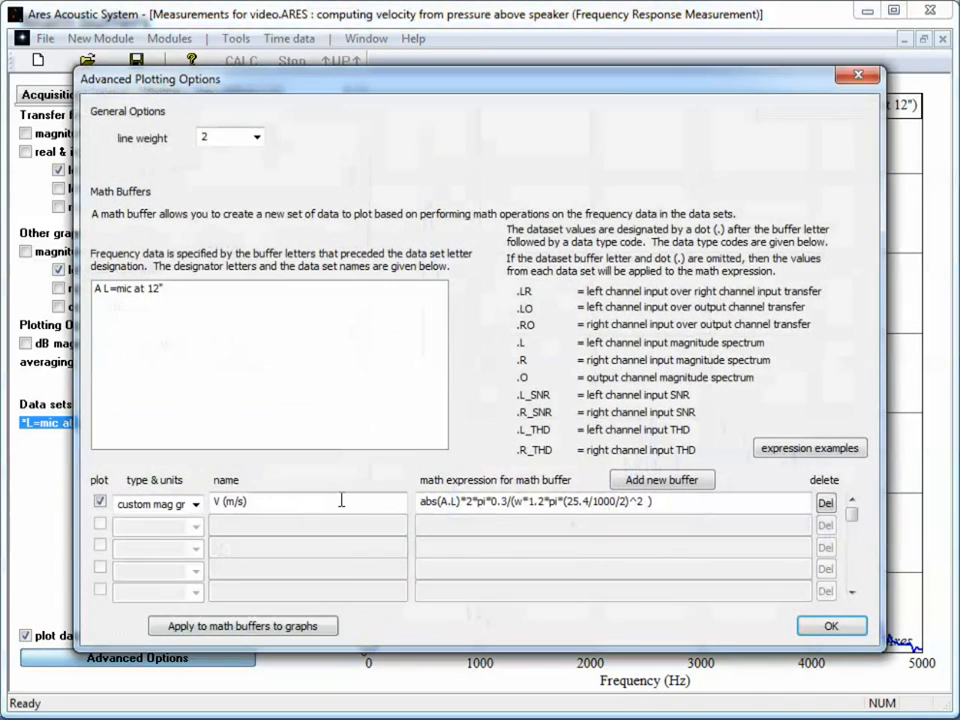
pyautogui.click(100, 502)
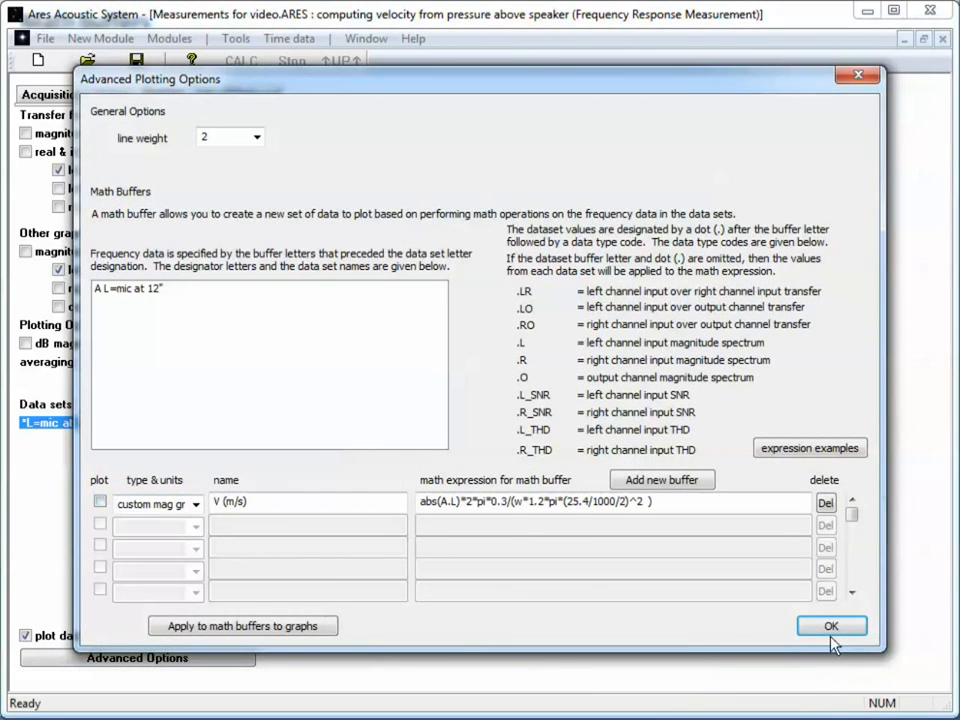
pyautogui.click(831, 630)
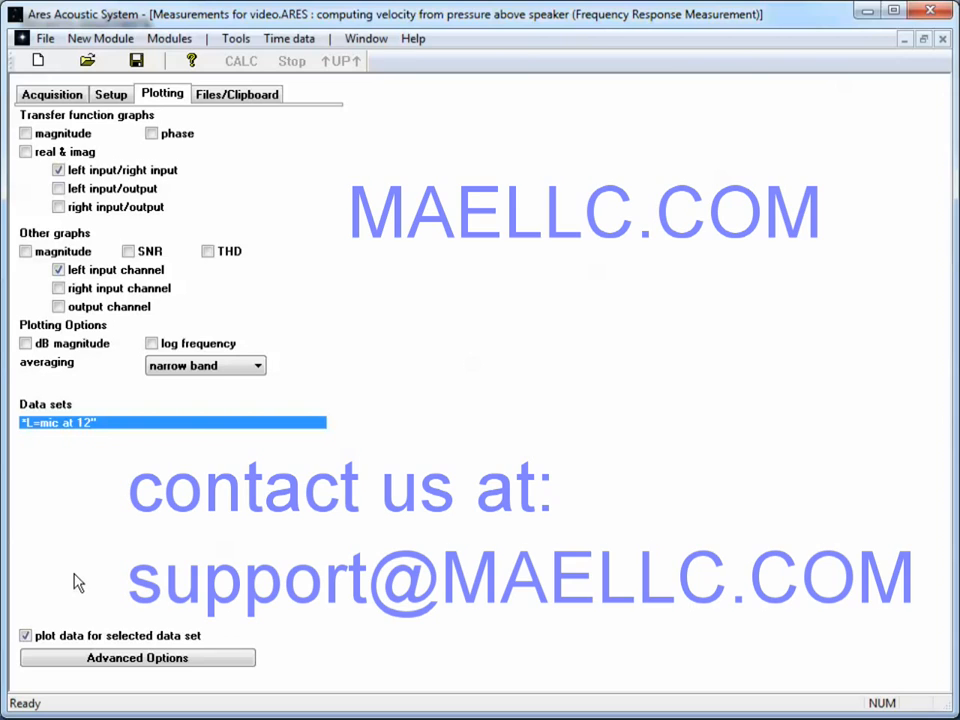